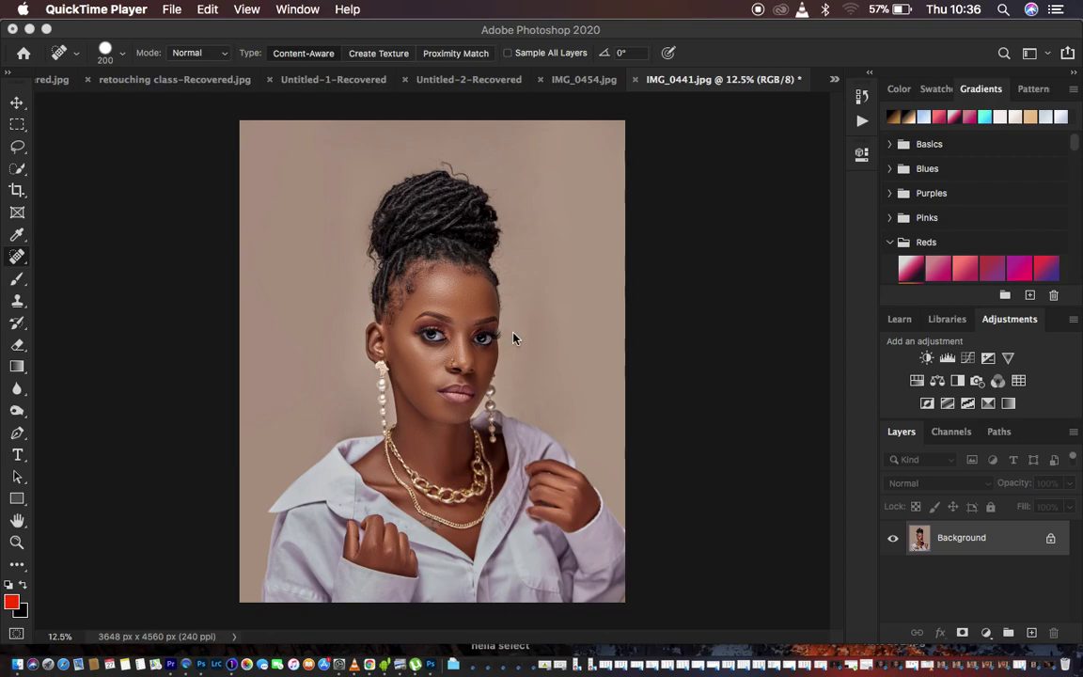
click(672, 270)
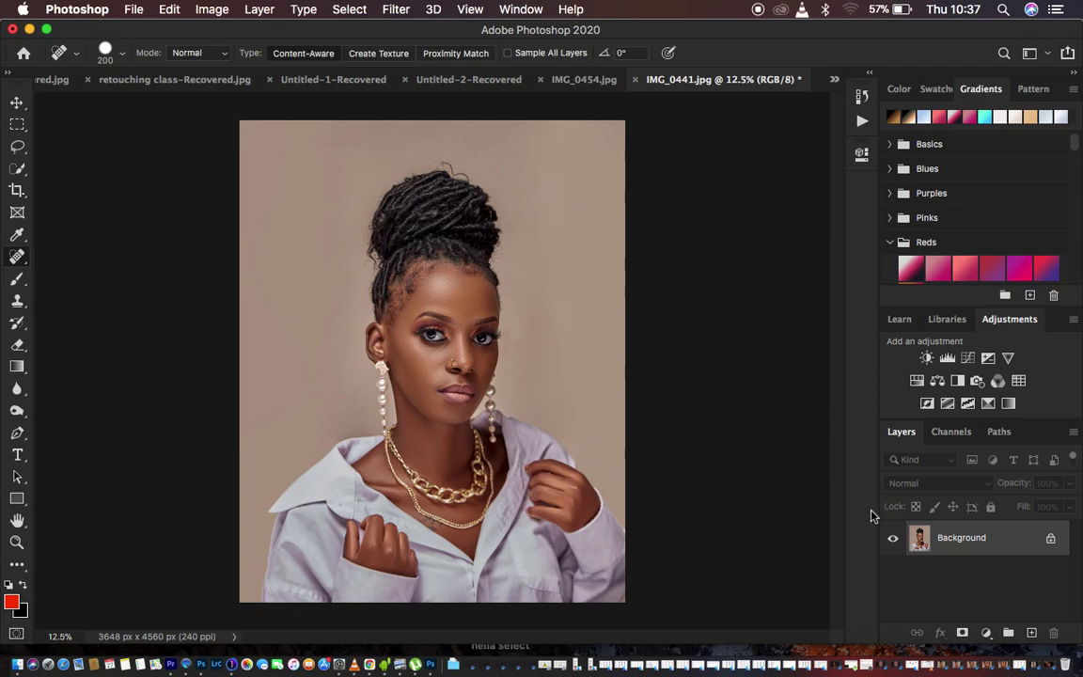
click(986, 634)
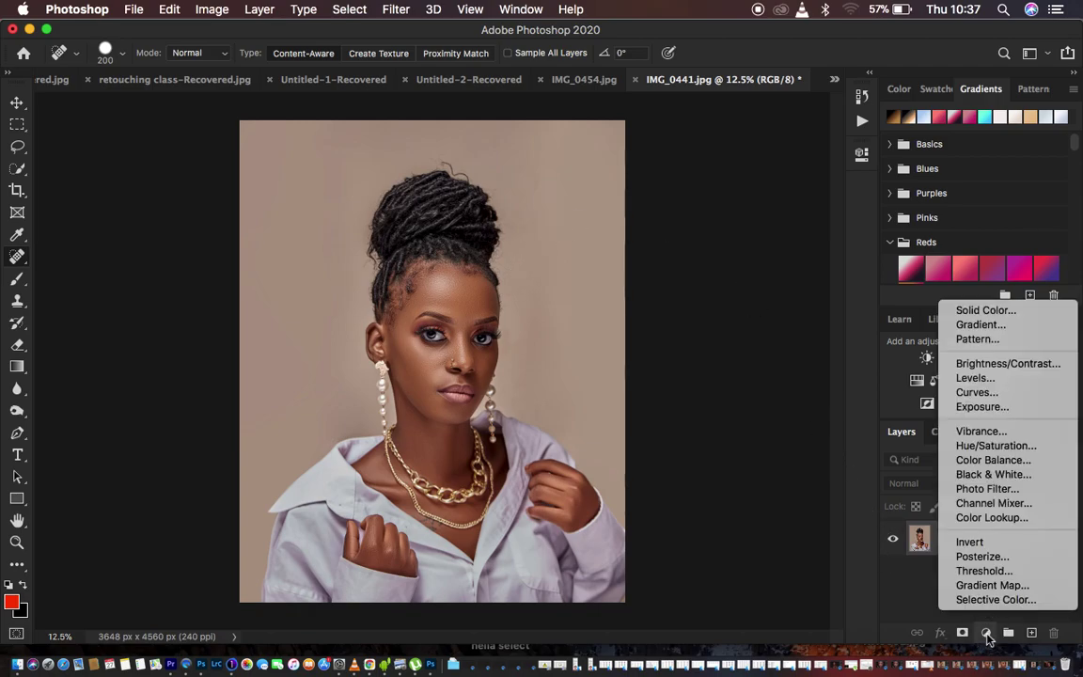
click(986, 588)
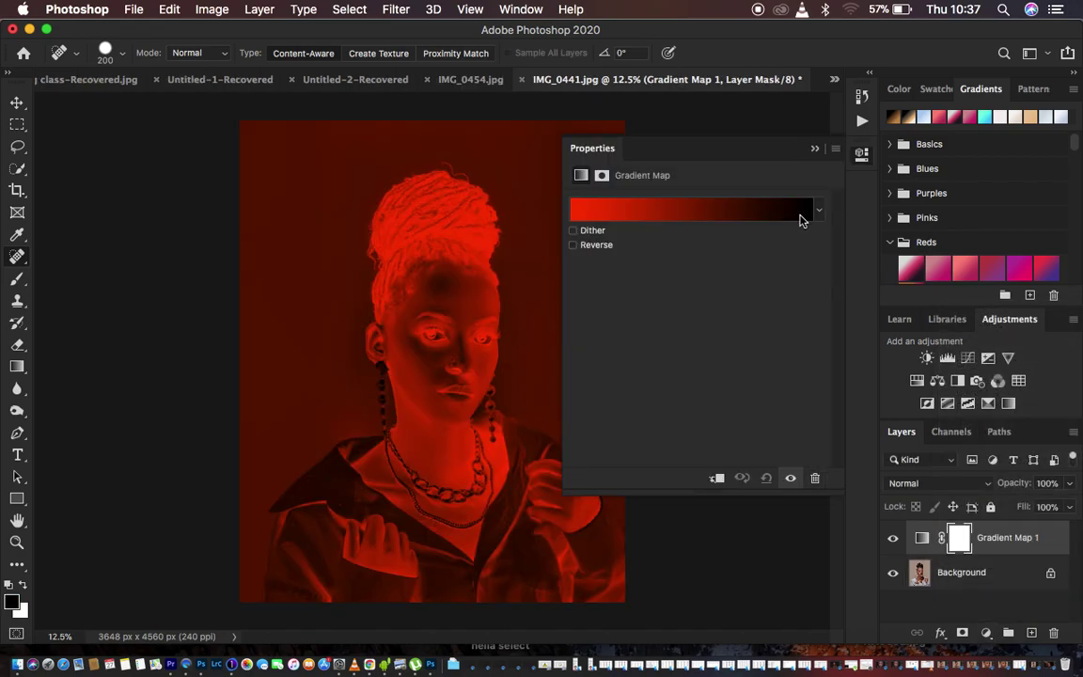
click(802, 214)
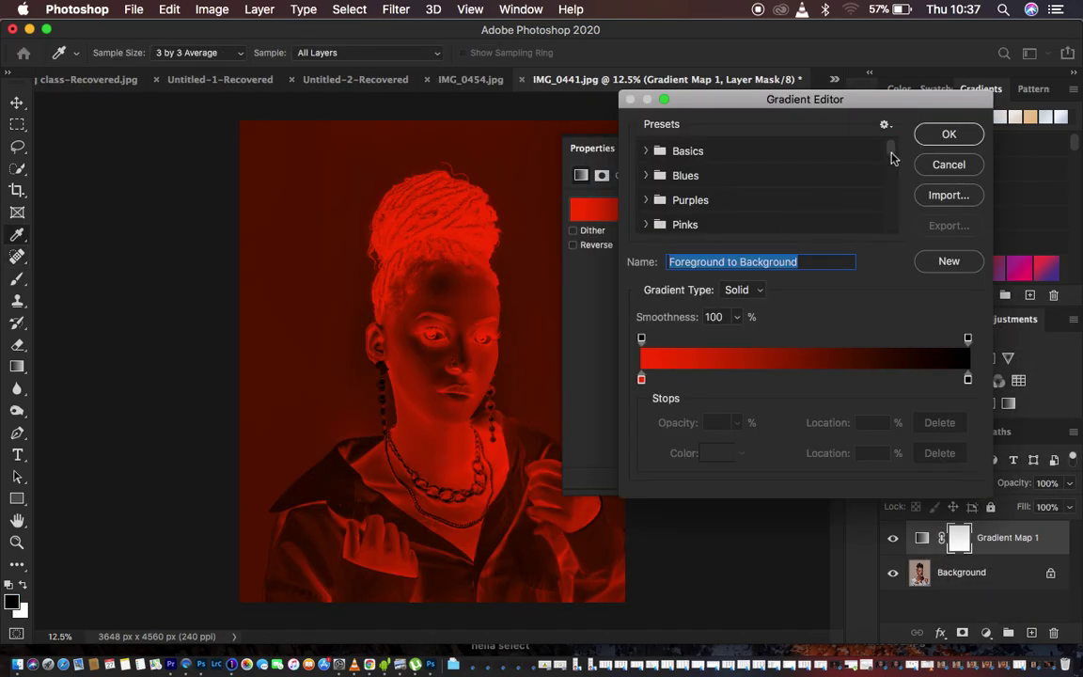
scroll(837, 186, down, 2)
scroll(836, 186, down, 5)
scroll(837, 186, up, 6)
scroll(837, 187, down, 6)
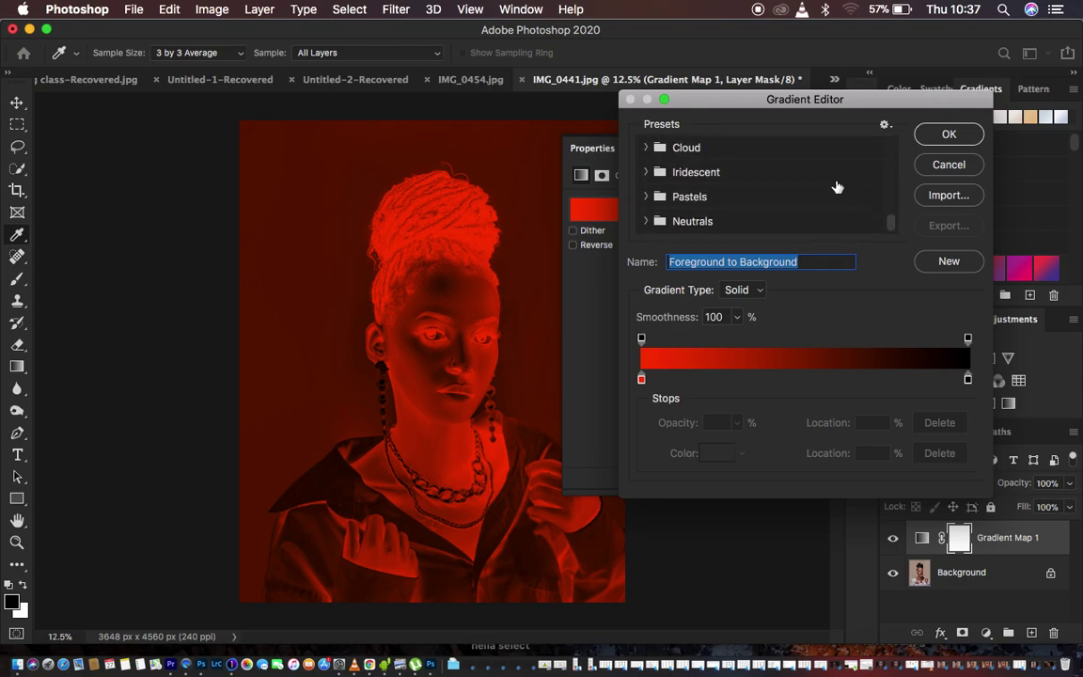
scroll(809, 191, up, 6)
scroll(812, 193, down, 6)
scroll(810, 190, down, 2)
scroll(810, 190, up, 2)
click(949, 165)
click(736, 138)
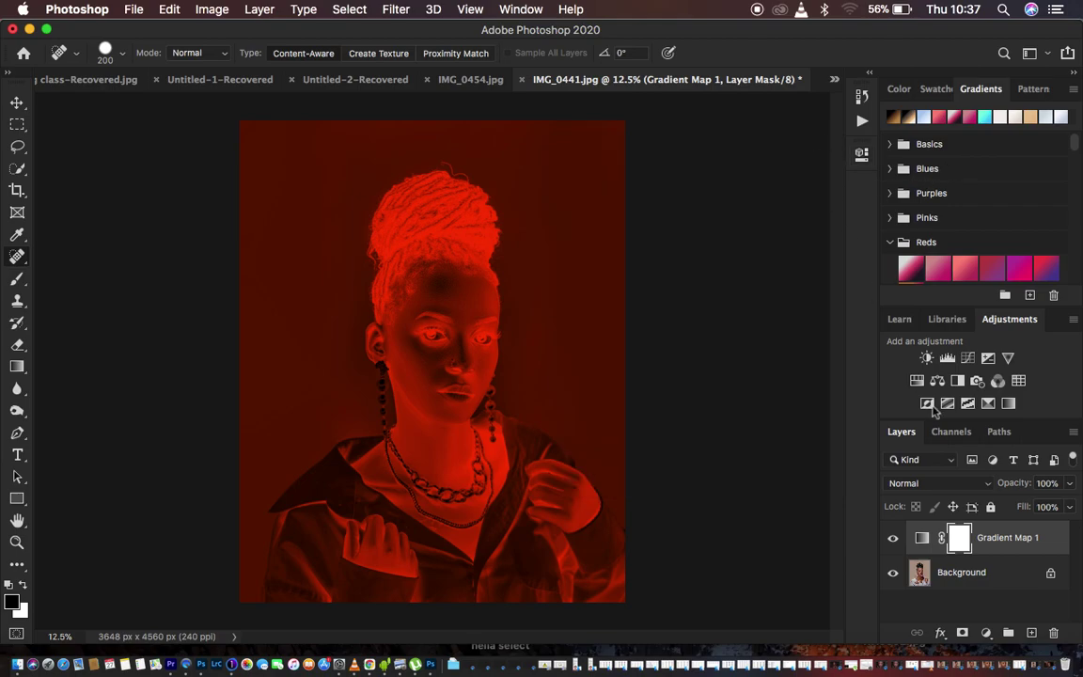
drag(1011, 534, 1055, 638)
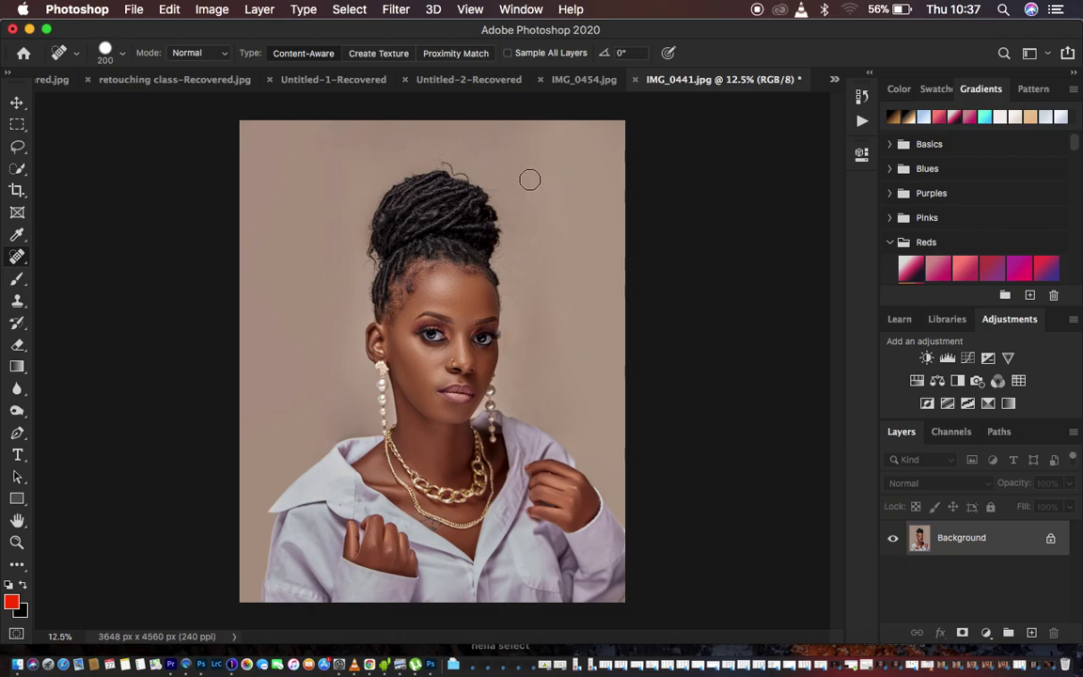
click(521, 9)
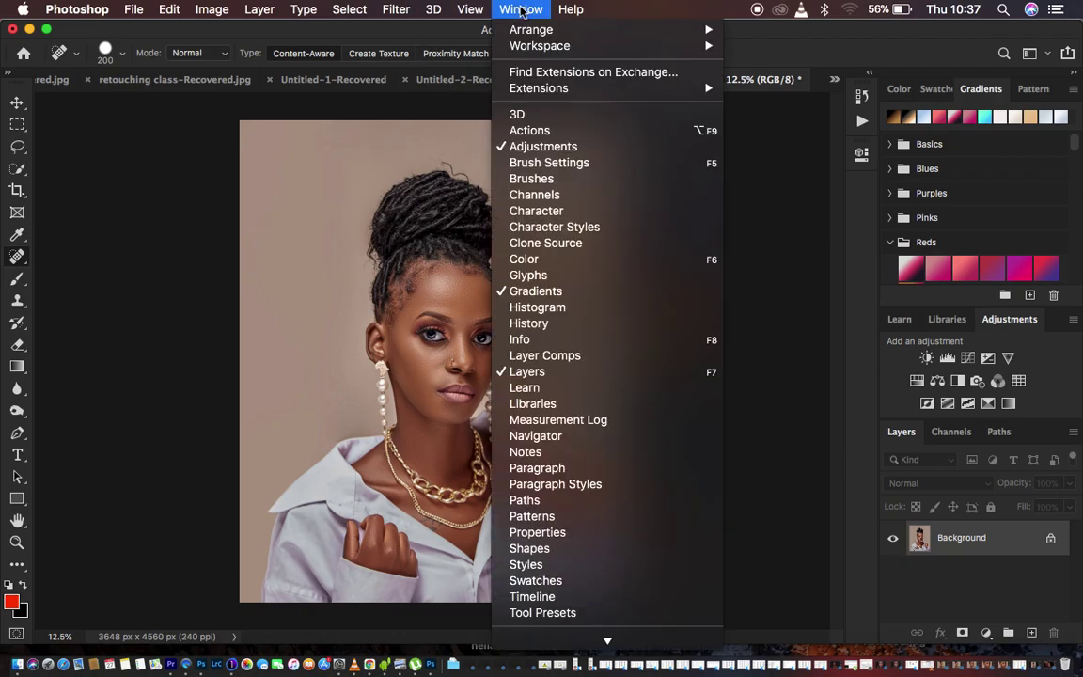
click(561, 296)
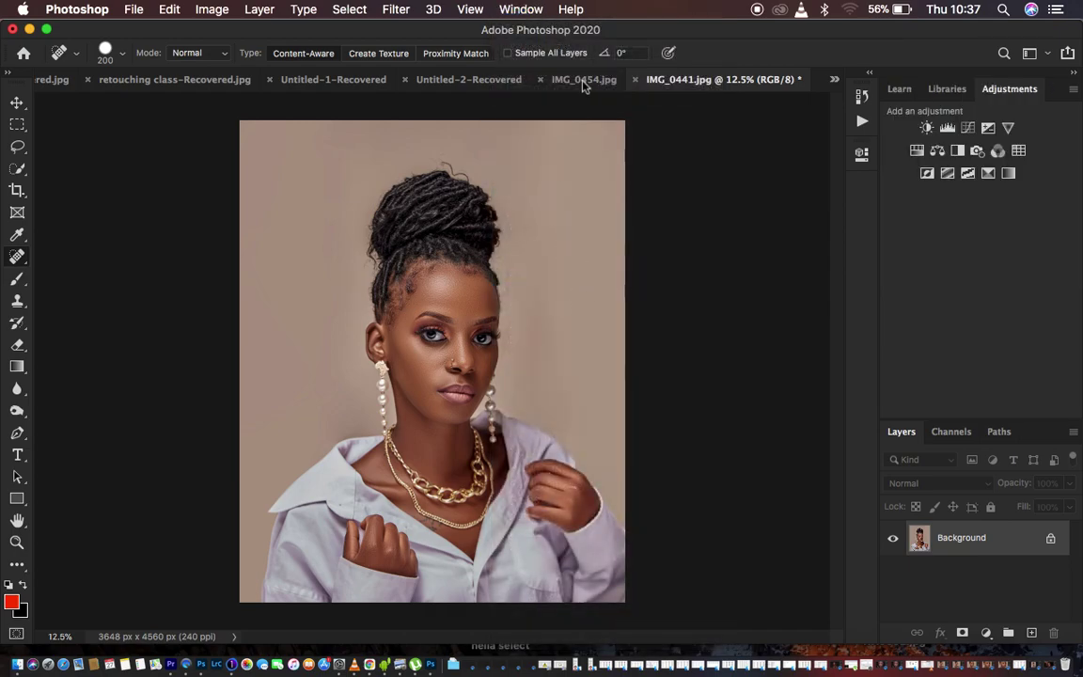
click(517, 10)
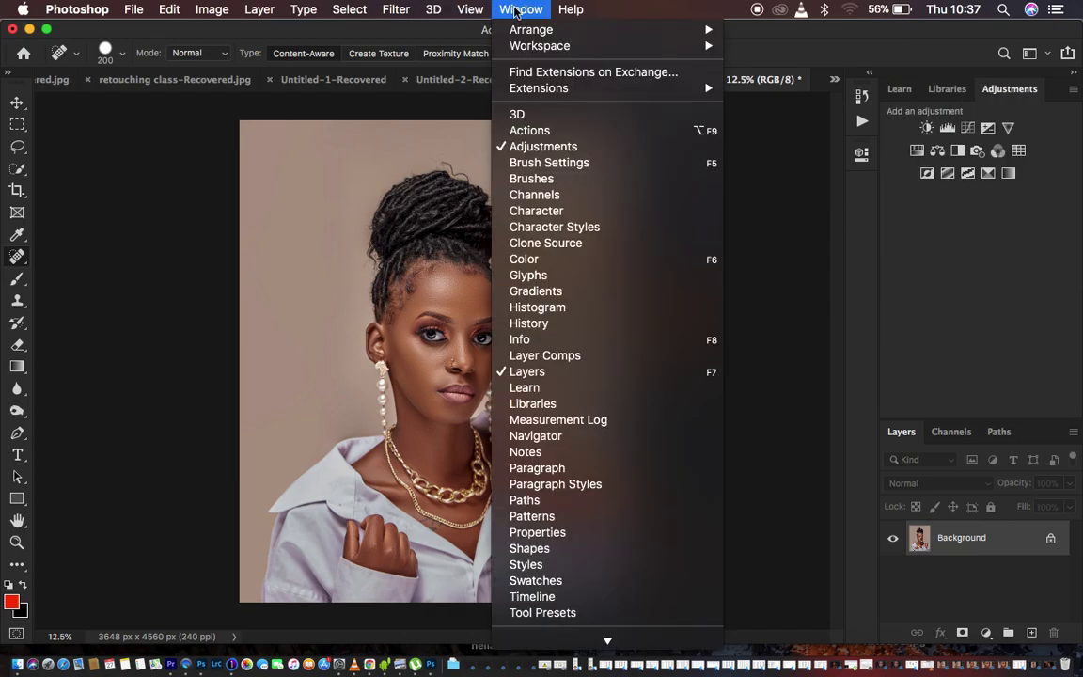
click(551, 295)
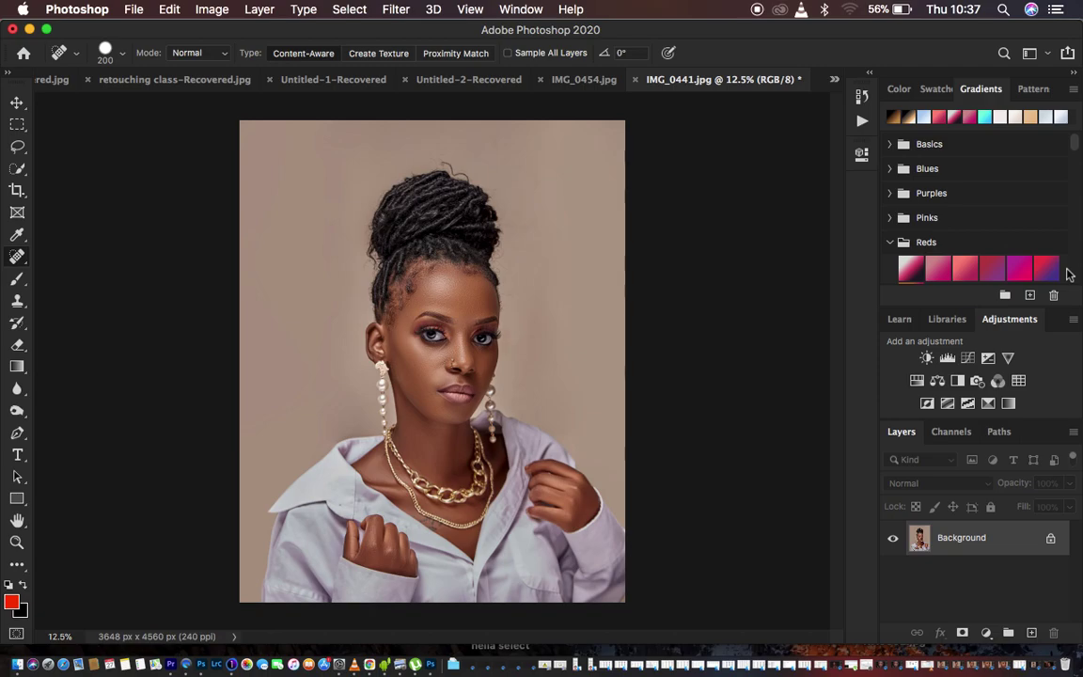
Load the Legacy Gradients presets and locate their Photographic Toning group
click(1075, 90)
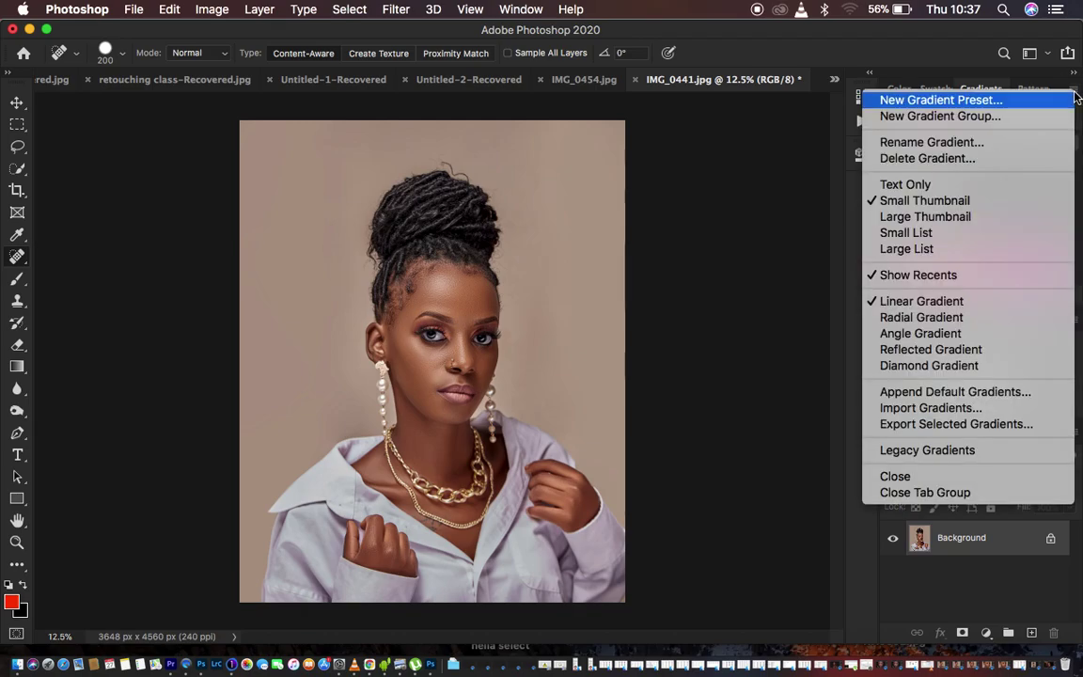
click(942, 452)
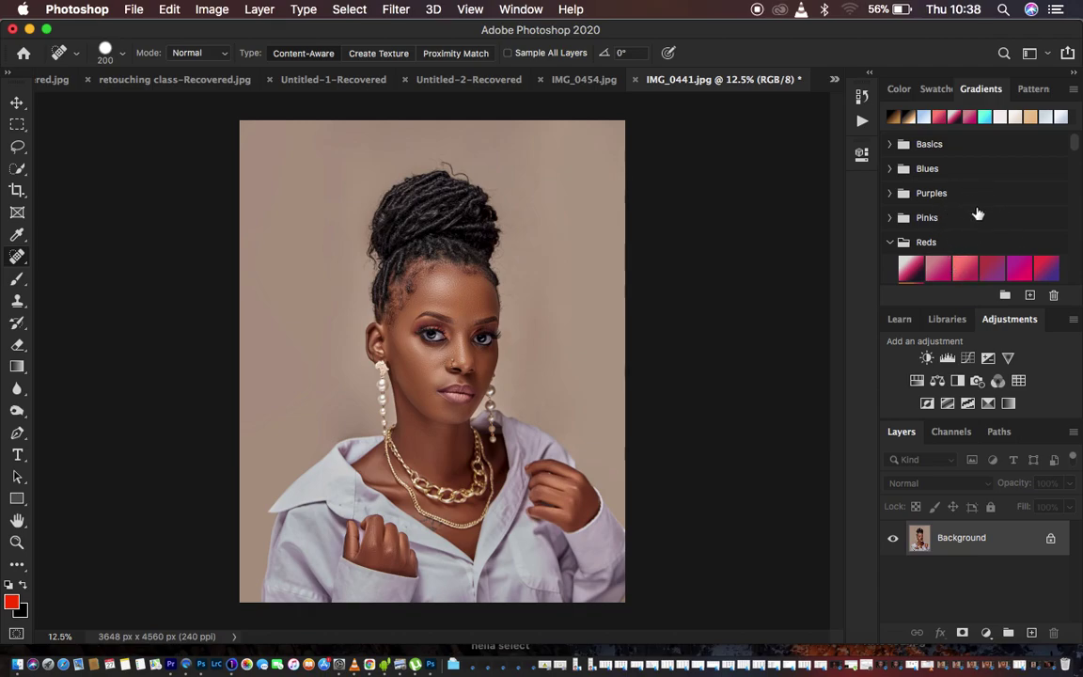
scroll(986, 232, down, 5)
scroll(987, 231, down, 5)
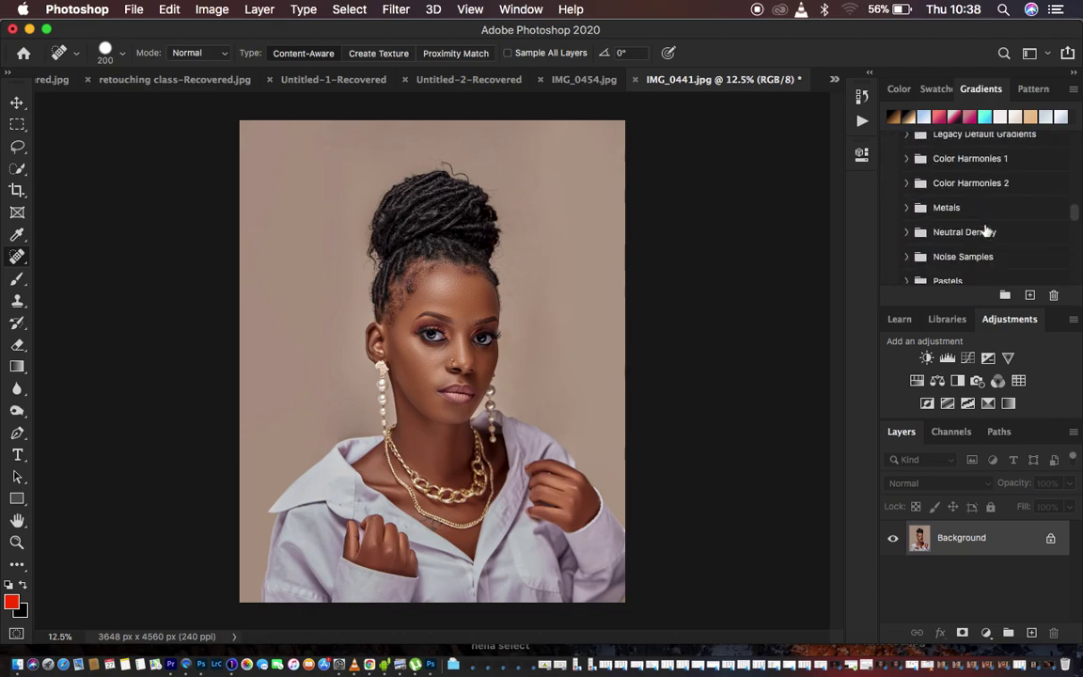
scroll(986, 232, up, 3)
scroll(987, 232, down, 4)
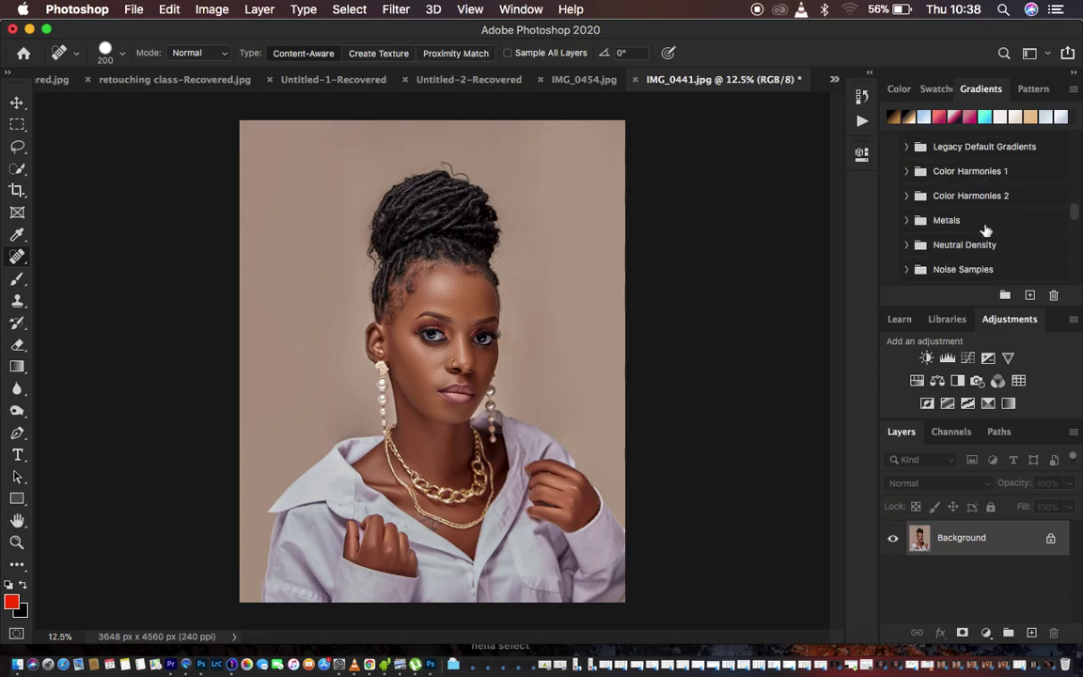
scroll(968, 242, down, 3)
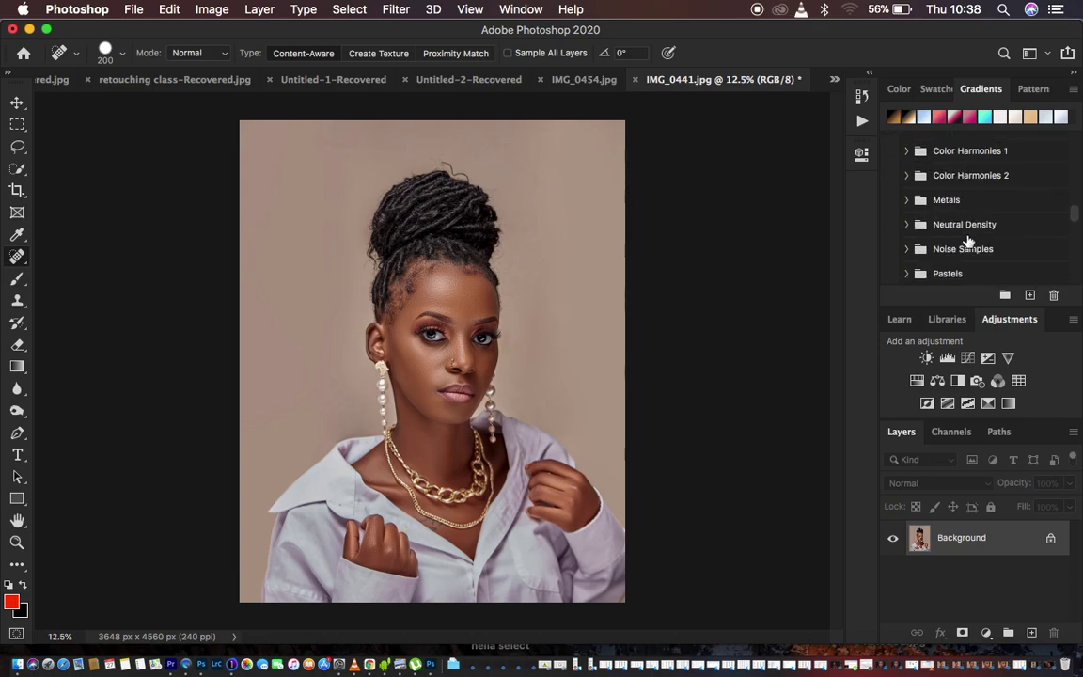
click(968, 241)
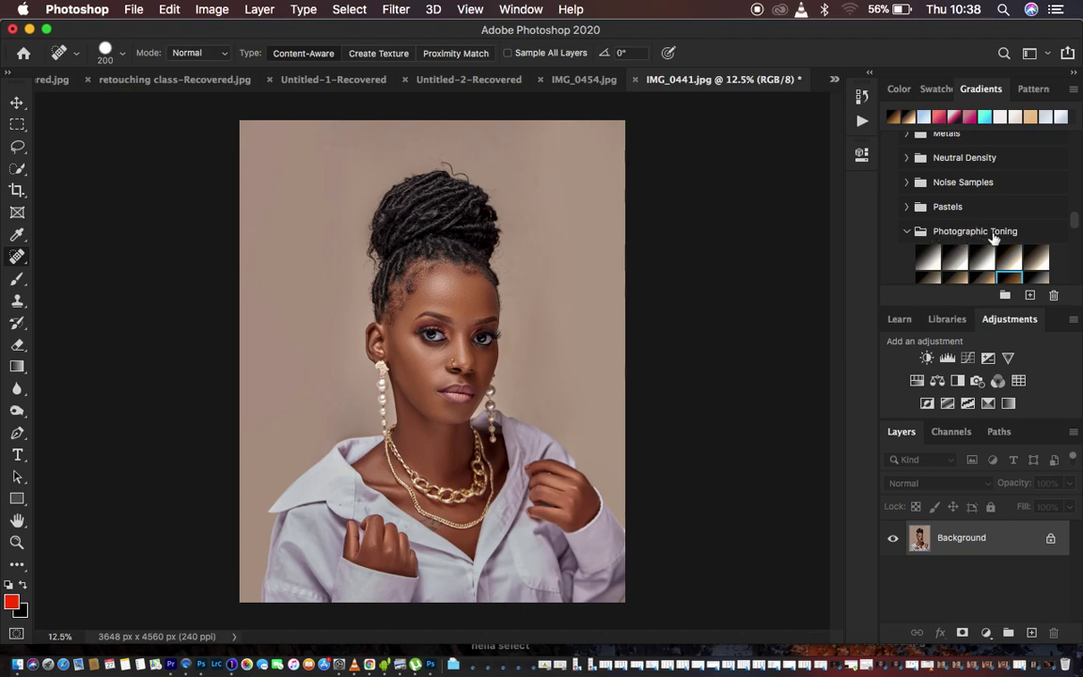
Add a Gradient Map adjustment layer above the Background and open its gradient for editing
click(985, 632)
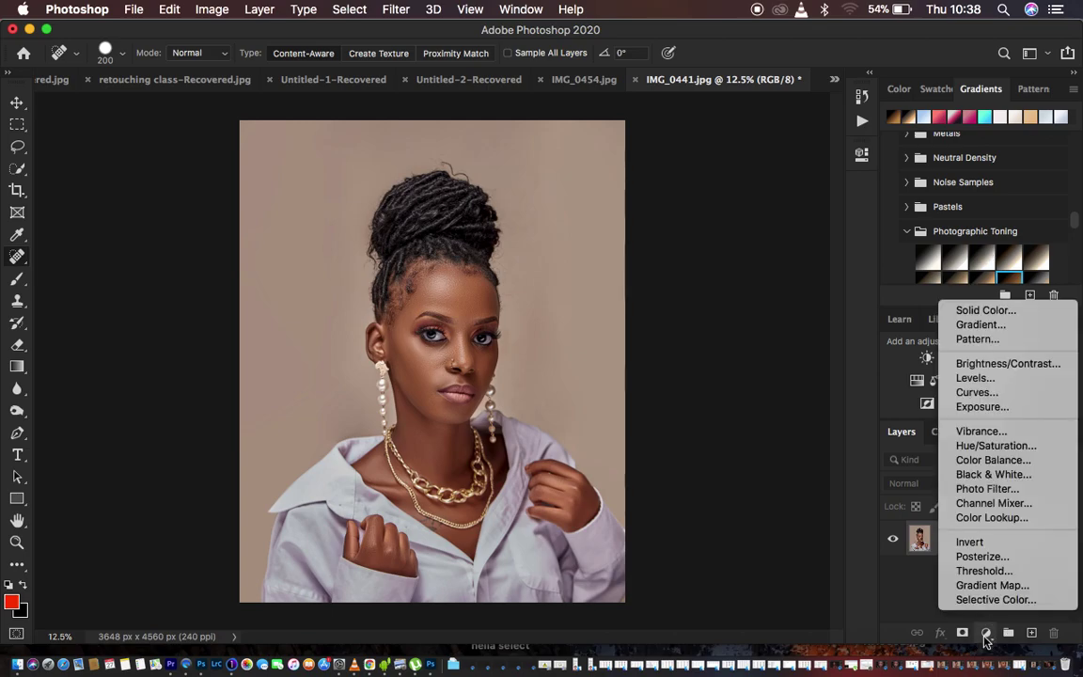
click(982, 588)
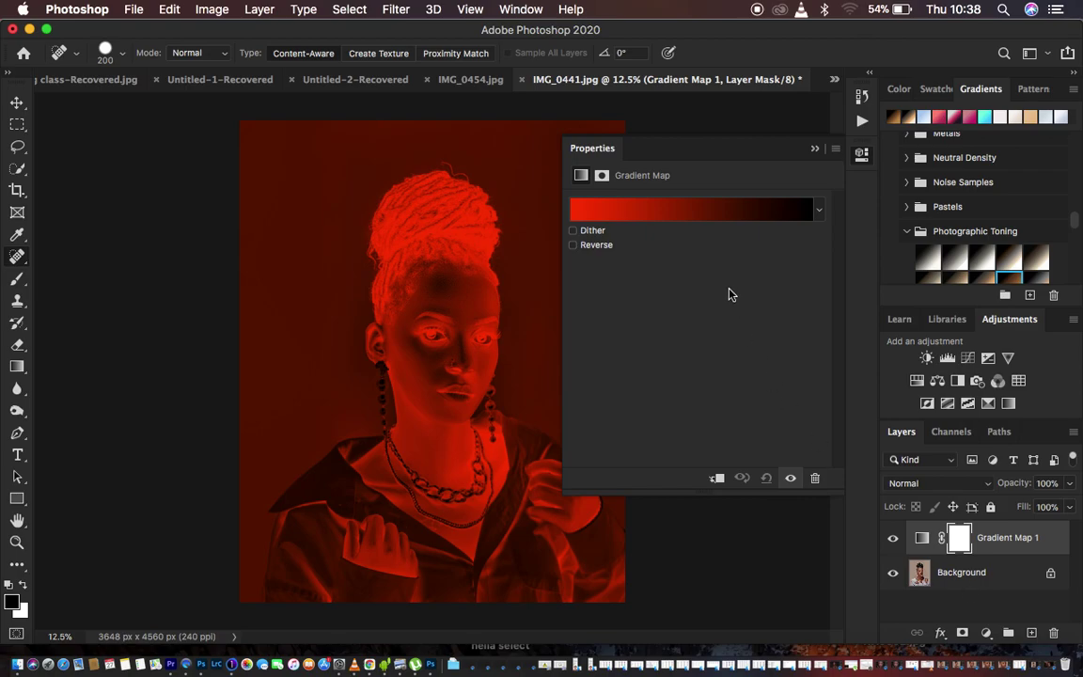
click(732, 215)
Expand Legacy Gradients among the gradient presets and open its Photographic Toning group
scroll(834, 206, down, 3)
scroll(834, 206, up, 3)
scroll(836, 207, down, 2)
scroll(836, 206, down, 4)
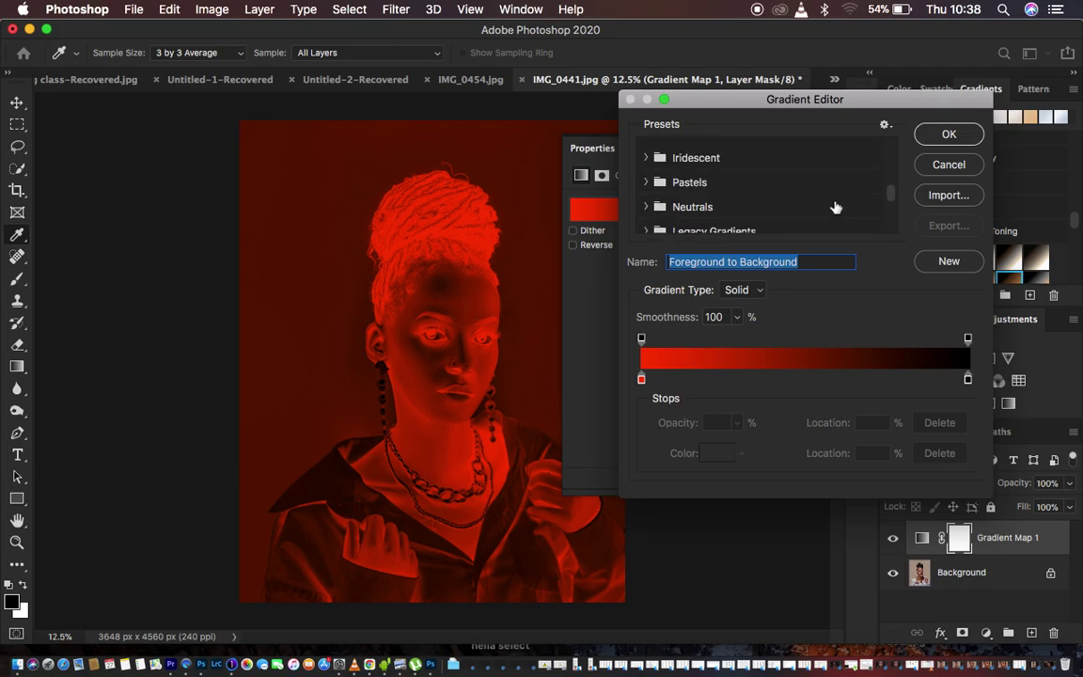
scroll(836, 207, down, 1)
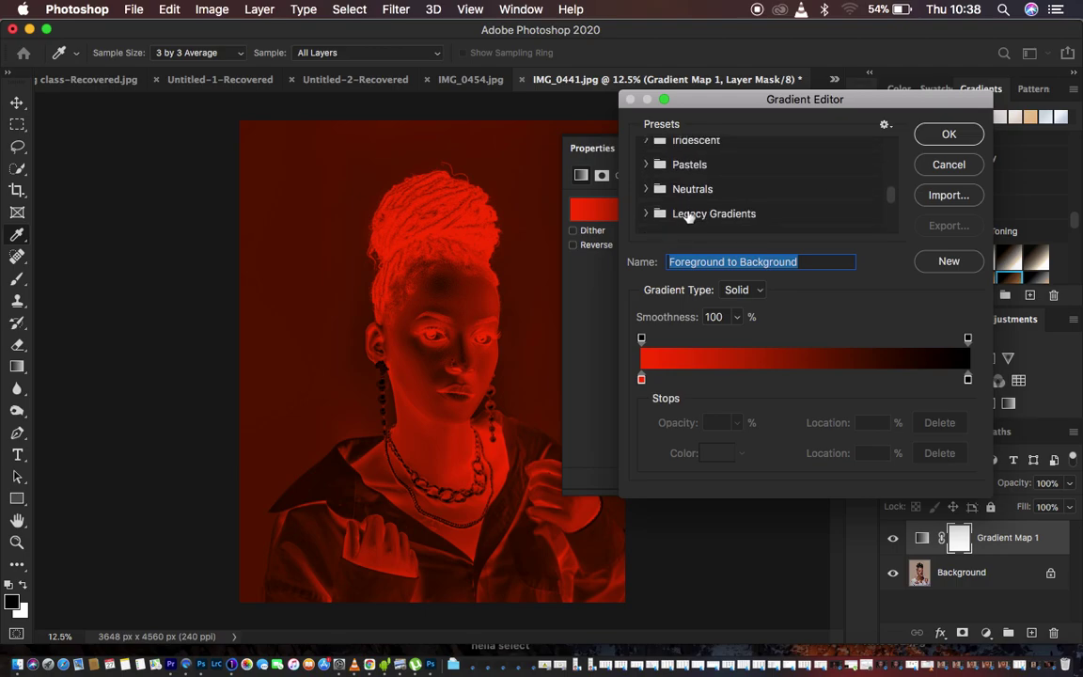
click(646, 213)
scroll(834, 205, down, 5)
scroll(834, 205, down, 3)
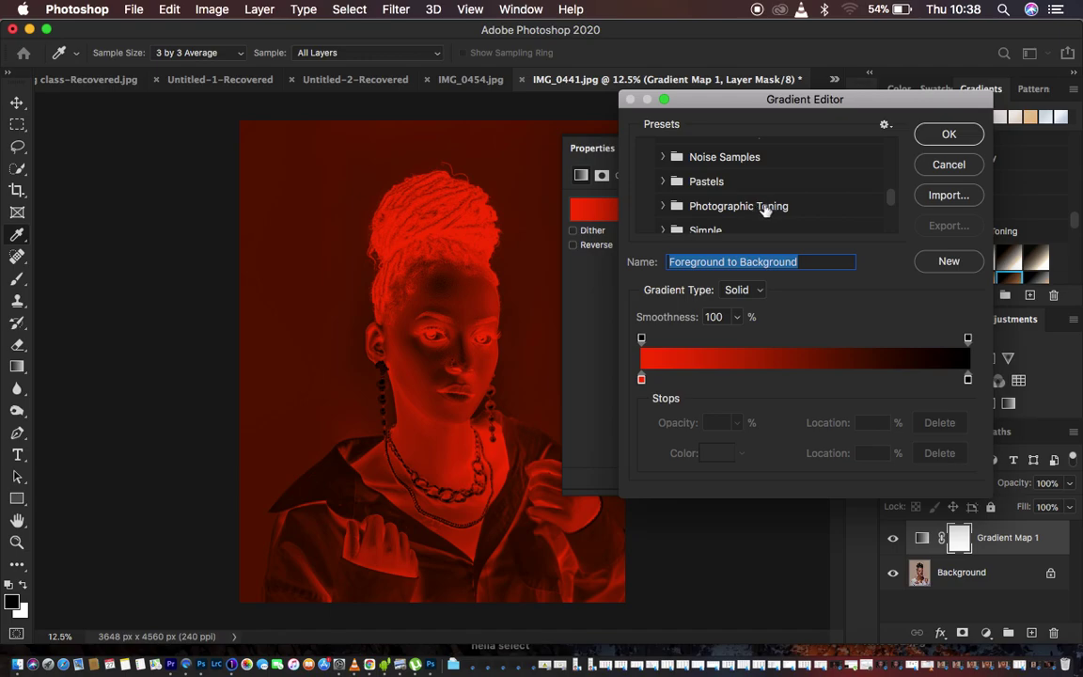
click(666, 204)
scroll(818, 205, down, 2)
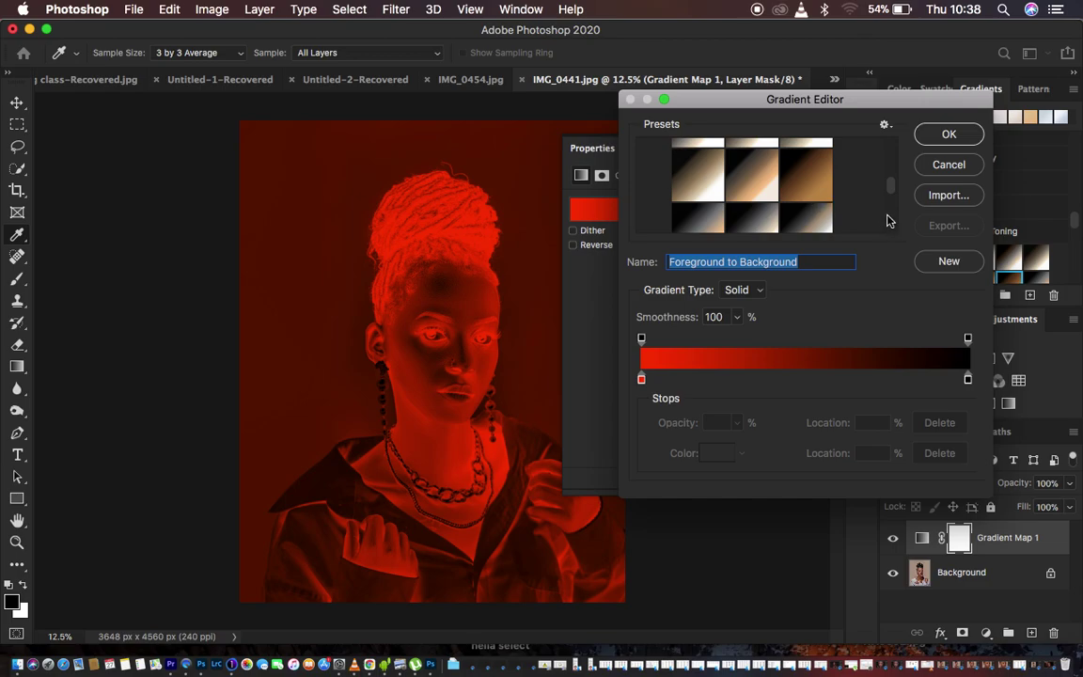
Enlarge the Gradient Editor so that more of the Photographic Toning presets fit in view
click(619, 501)
drag(620, 501, 551, 648)
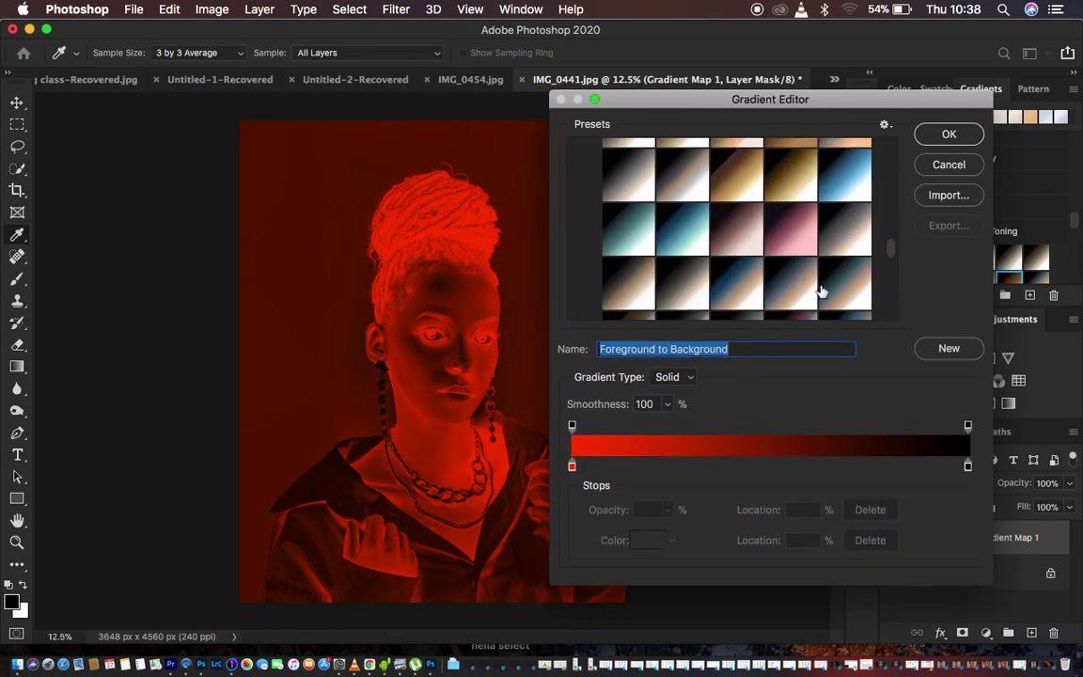
scroll(780, 198, up, 3)
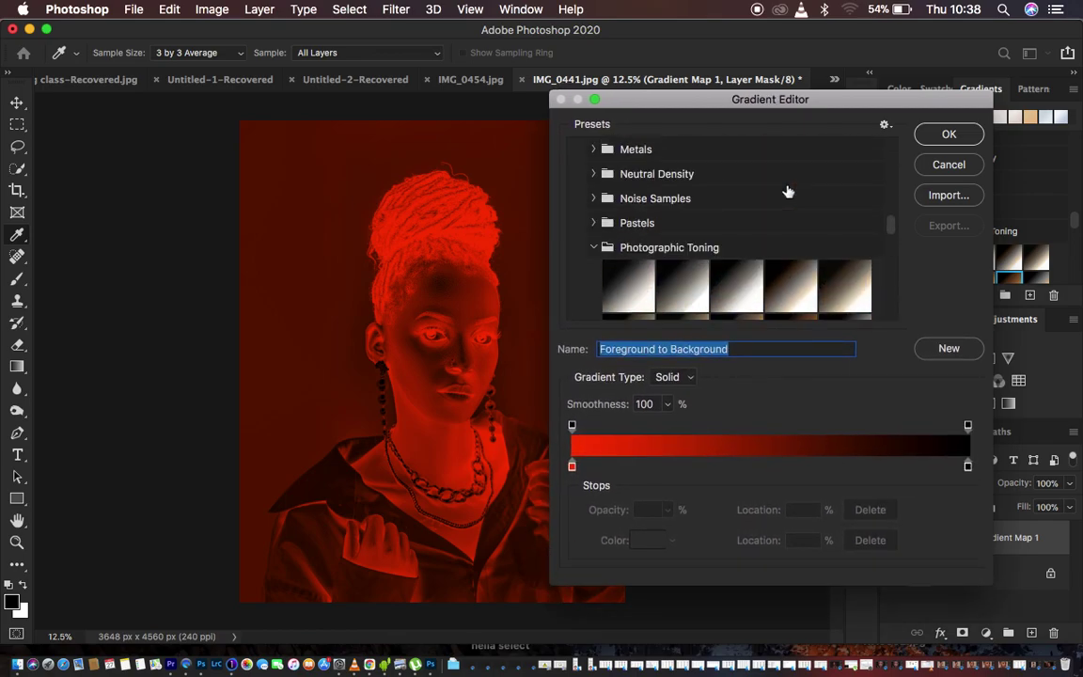
scroll(791, 277, down, 3)
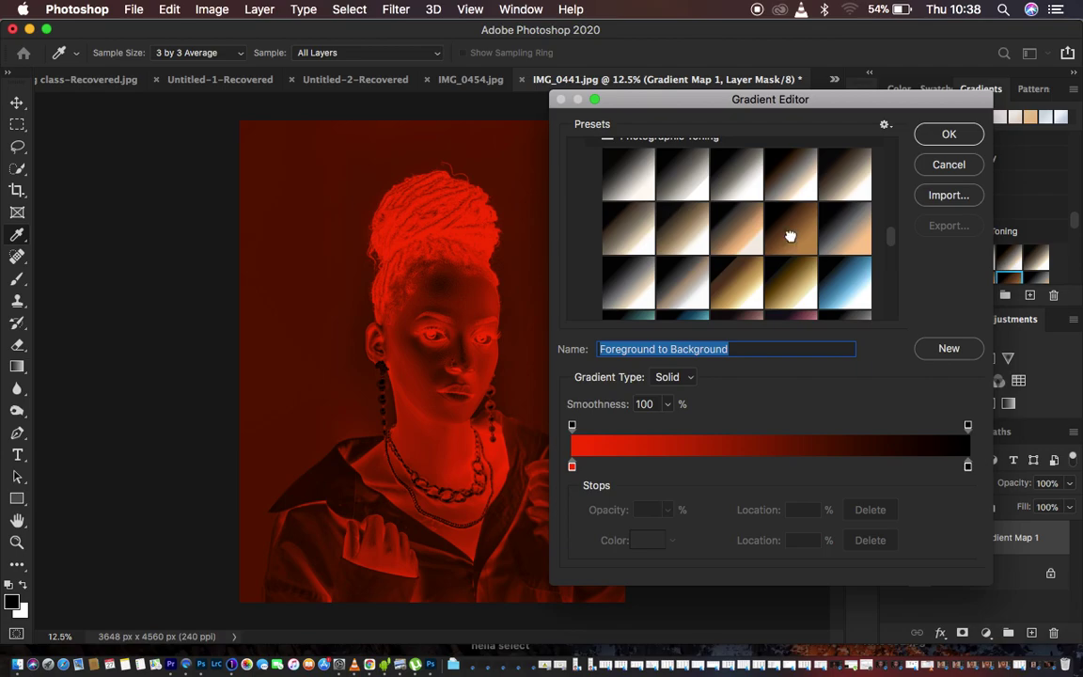
Try different Photographic Toning presets on the portrait, including Sepia Antique, Gold 2 and Sepia 5
click(790, 228)
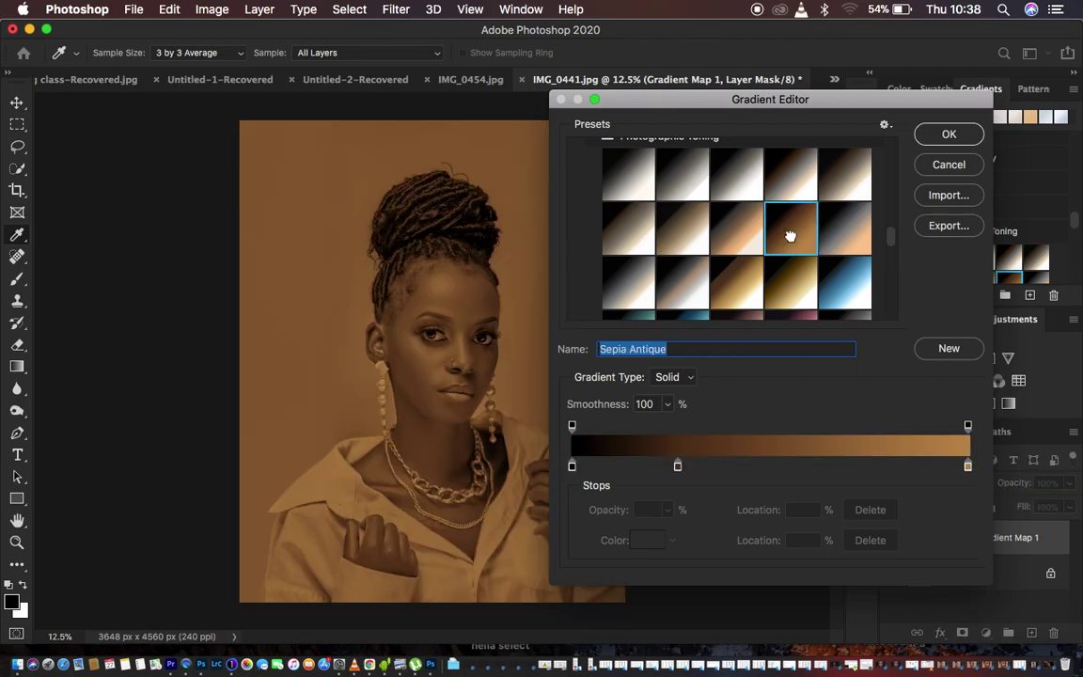
click(740, 278)
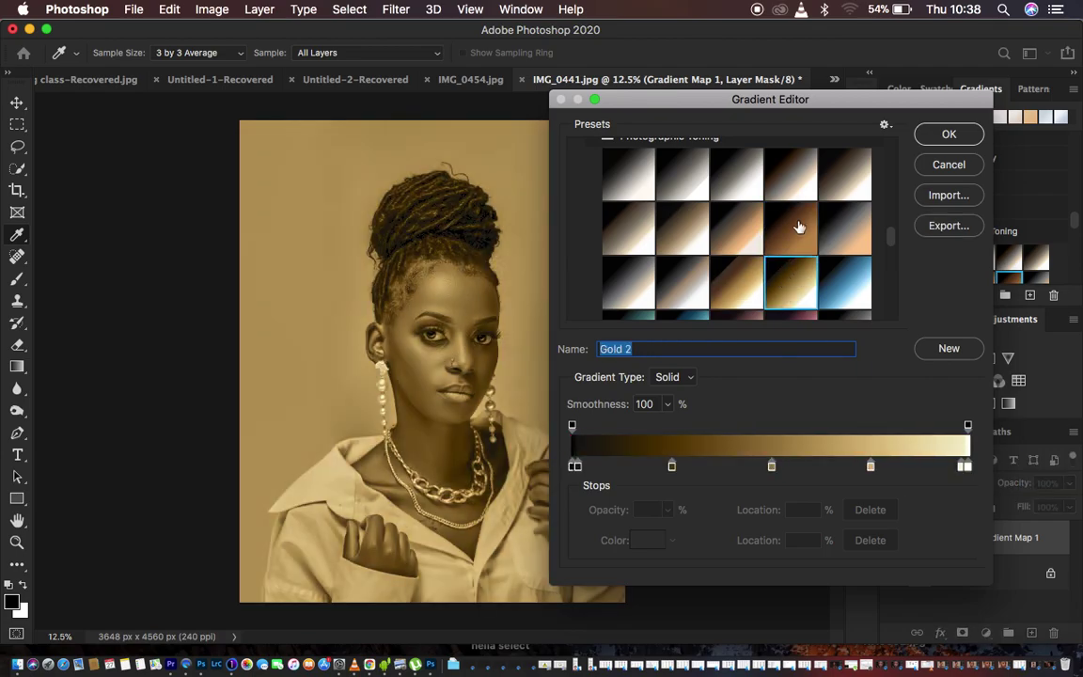
click(796, 226)
click(724, 267)
click(738, 234)
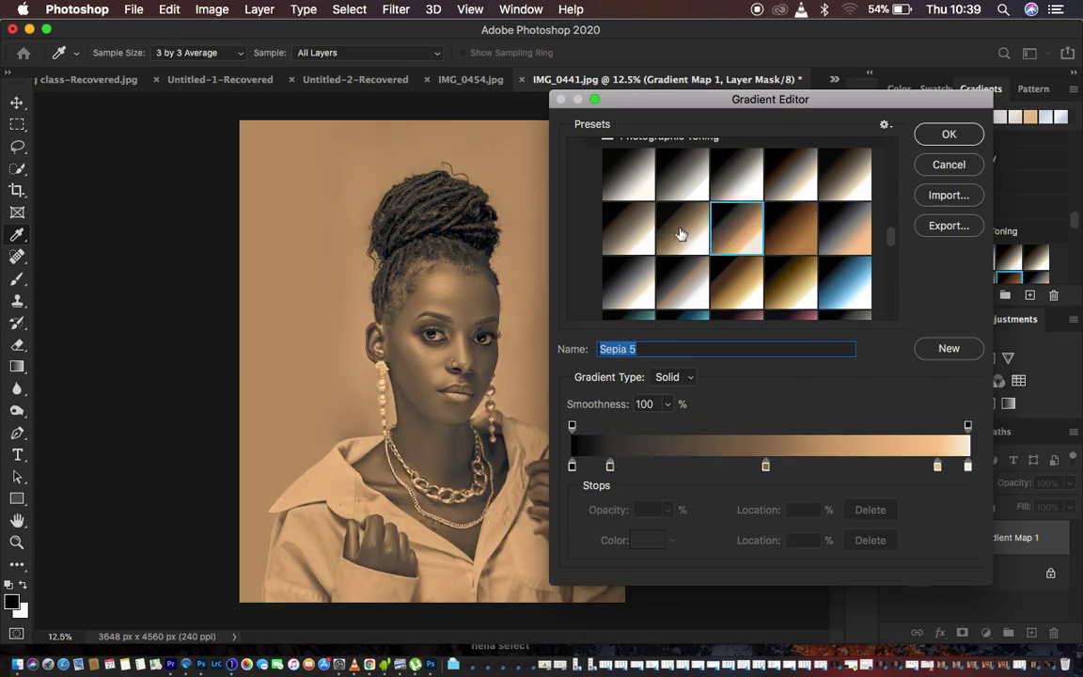
click(686, 234)
click(787, 235)
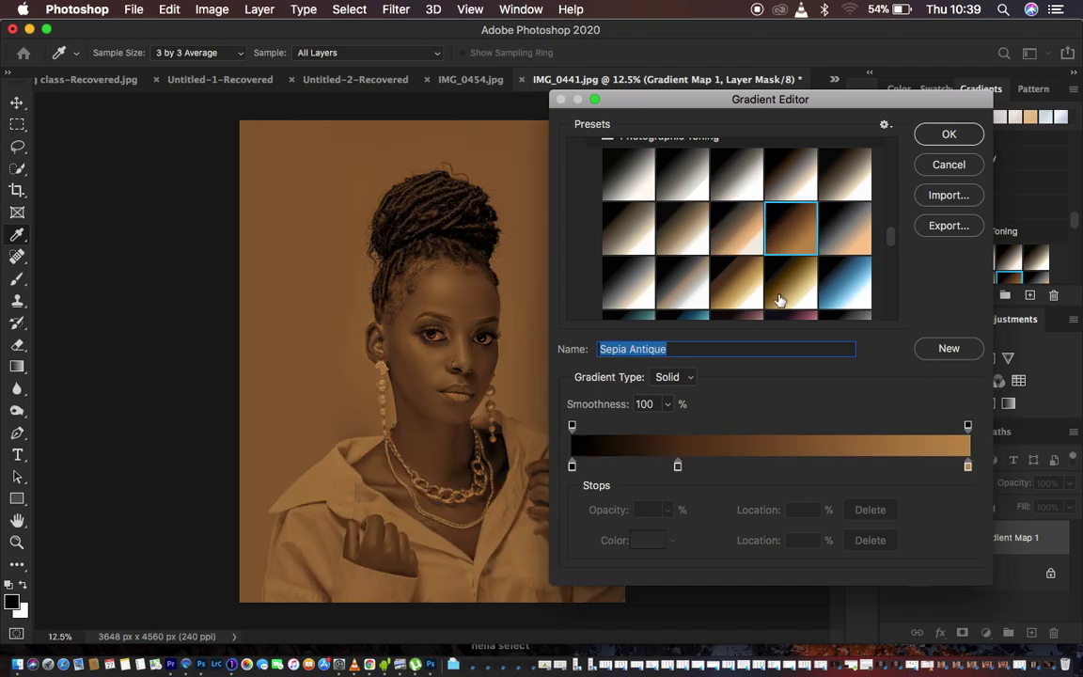
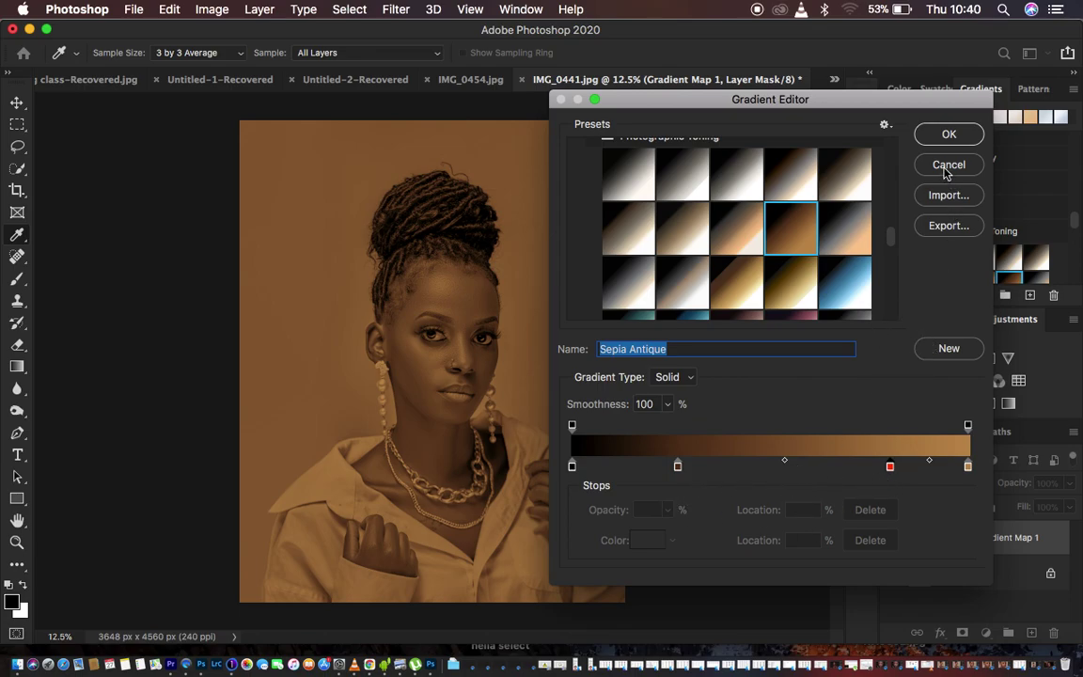
Apply the Sepia Antique preset to the gradient map and collapse the adjustment's properties
click(892, 467)
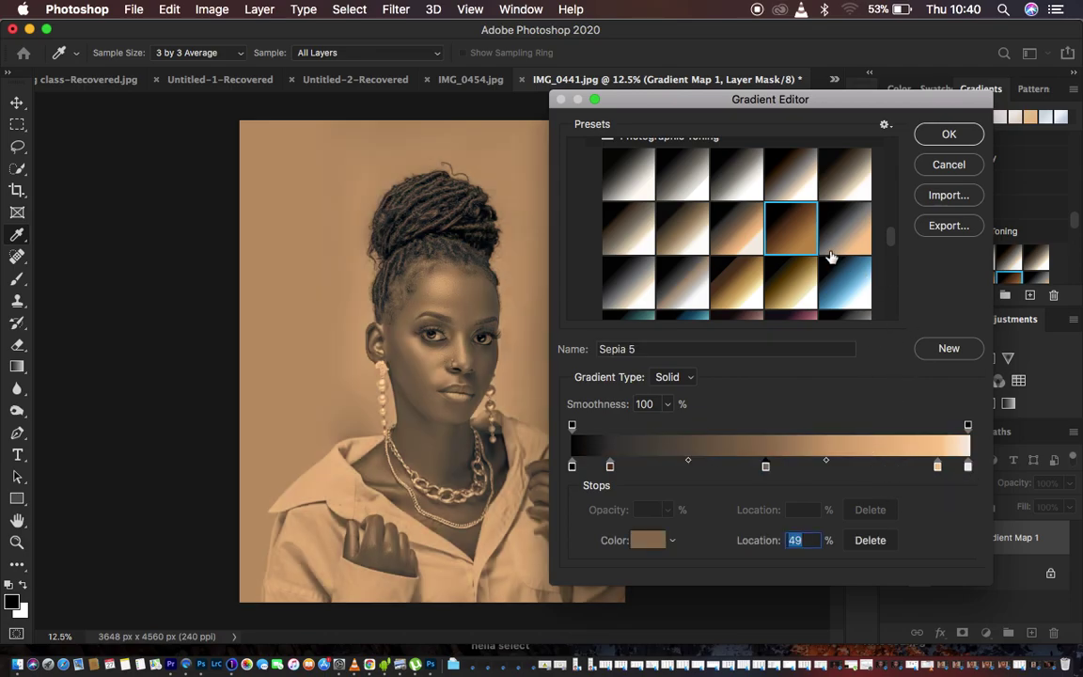
click(799, 235)
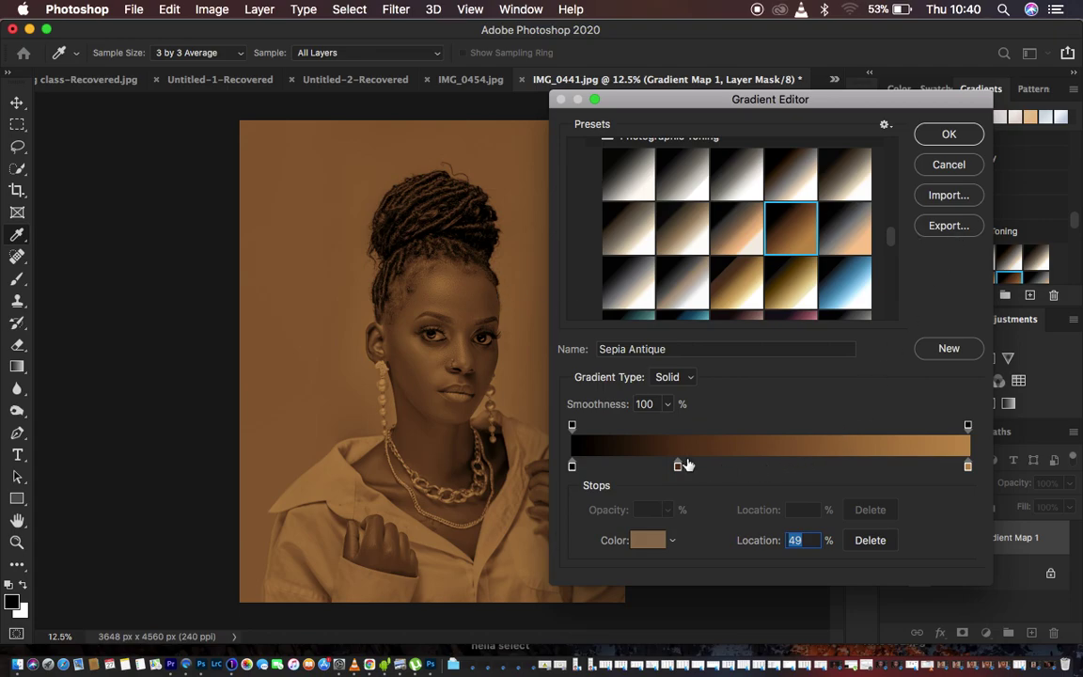
click(950, 136)
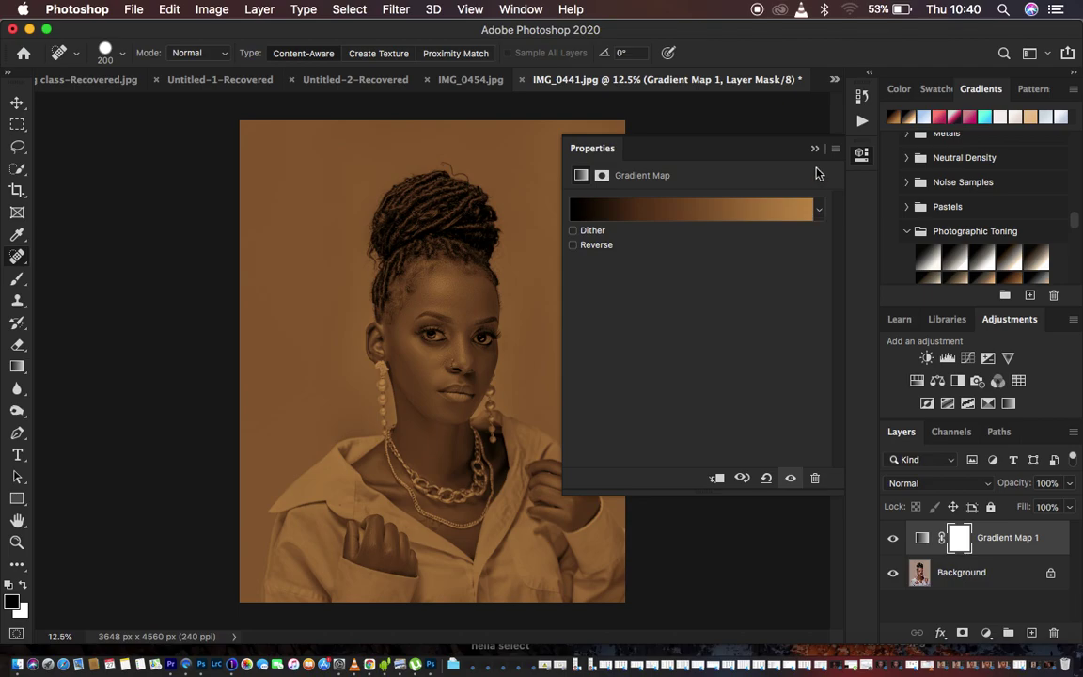
click(815, 152)
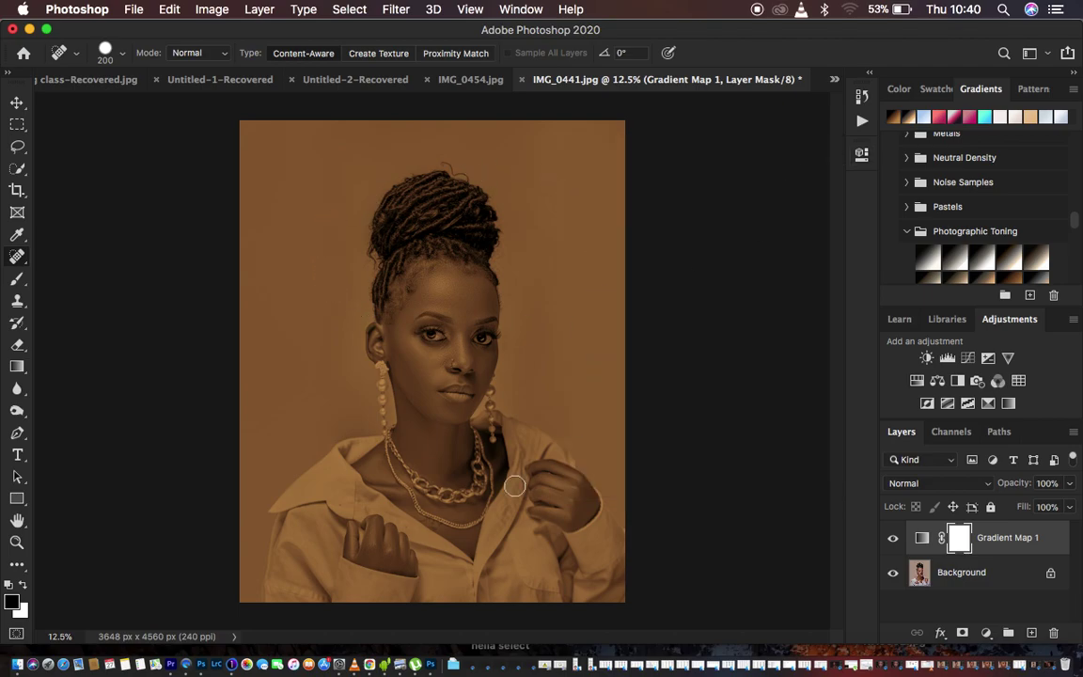
Set the Gradient Map layer's blend mode to Soft Light and lower its opacity to 64%
click(926, 487)
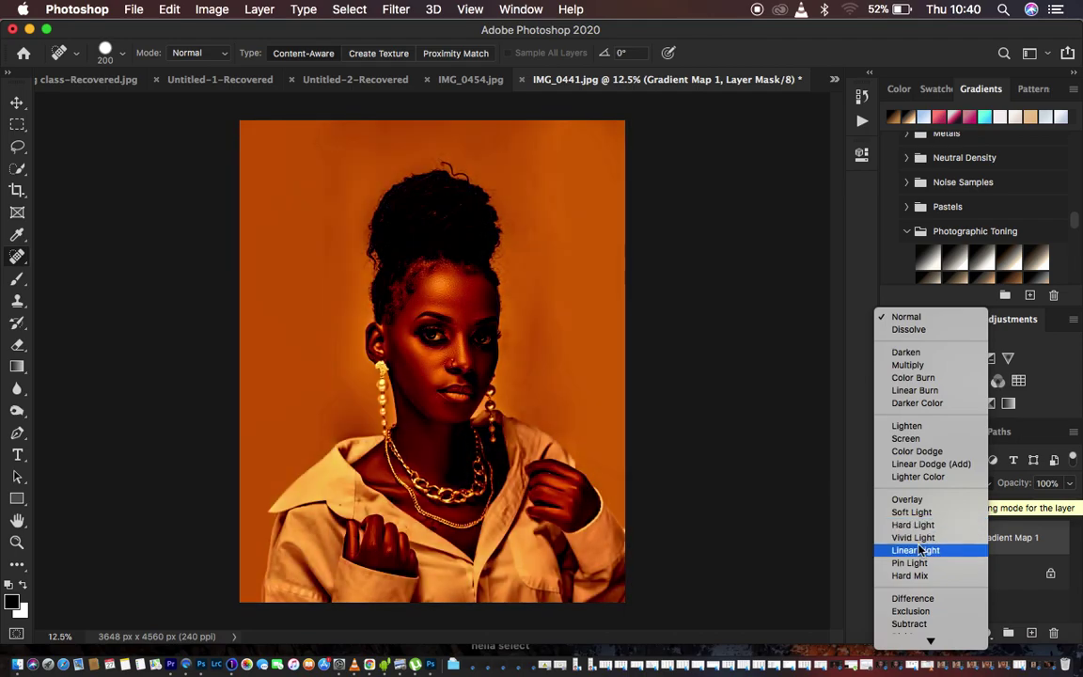
scroll(917, 565, down, 3)
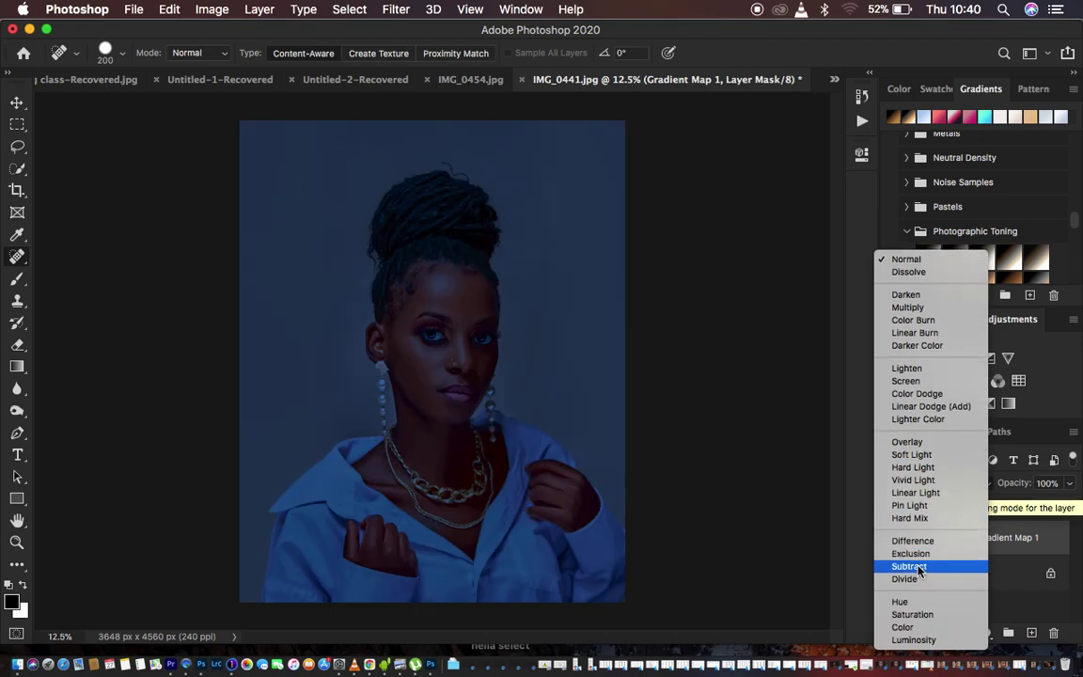
click(914, 455)
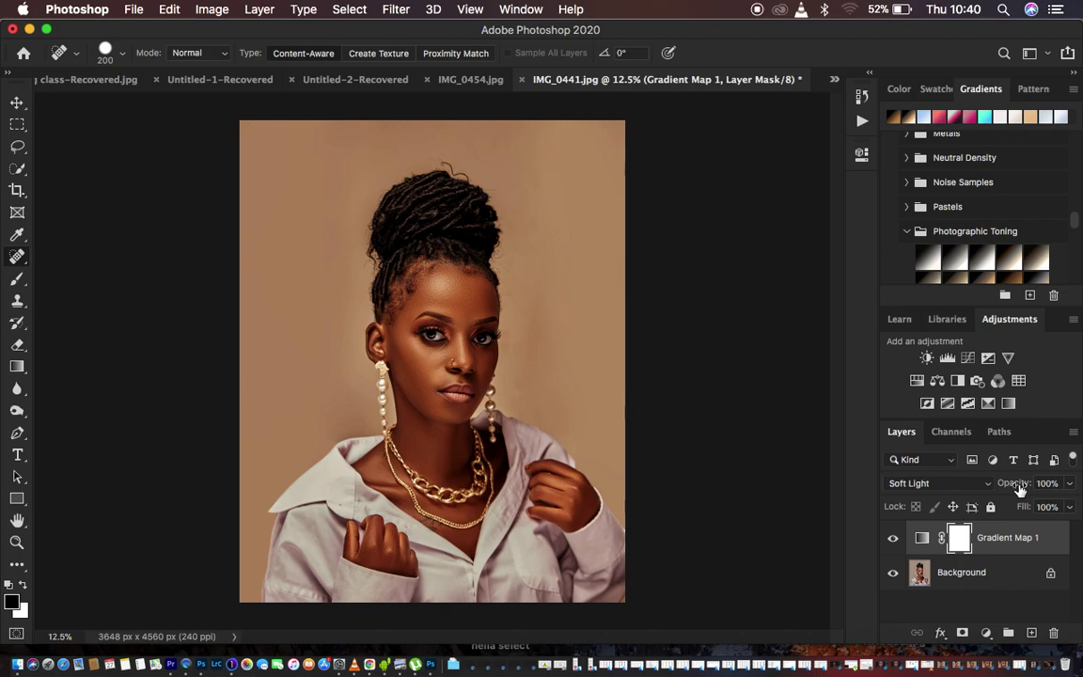
mouse_move(1019, 488)
mouse_down()
mouse_move(1002, 488)
mouse_move(1013, 485)
mouse_up()
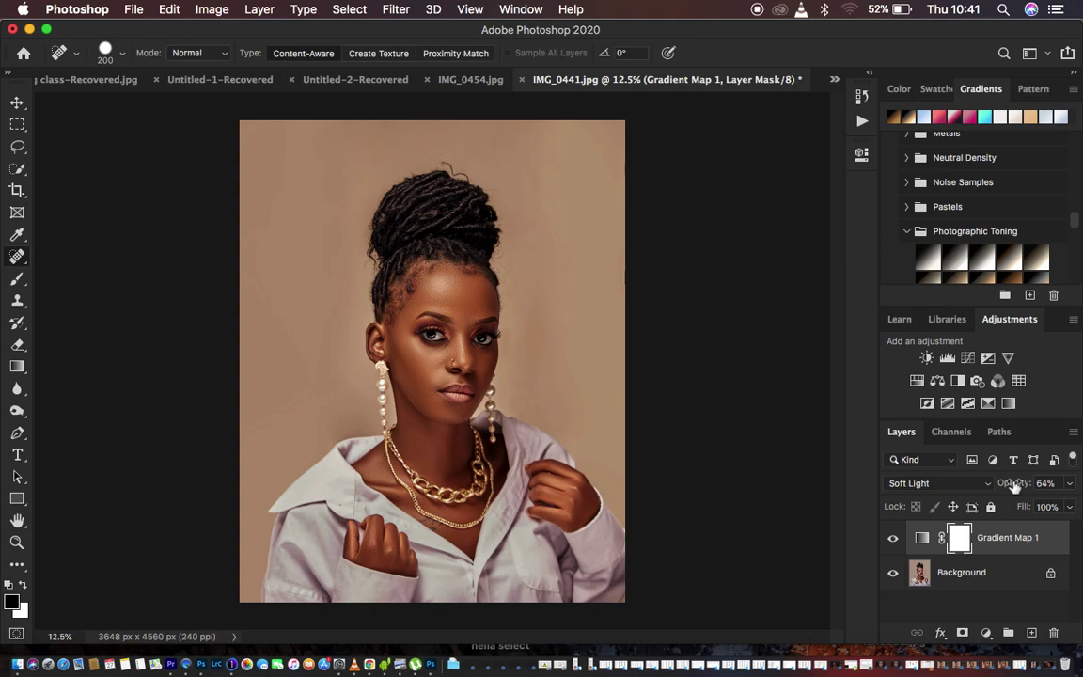
Hide and show the Gradient Map layer repeatedly to compare the portrait before and after toning
click(894, 541)
click(894, 540)
click(894, 541)
click(894, 540)
click(894, 541)
click(894, 540)
In the Gradient Map layer's blending options, split the Underlying Layer shadow range of Blend If to 5 / 110 and apply it
double_click(1059, 546)
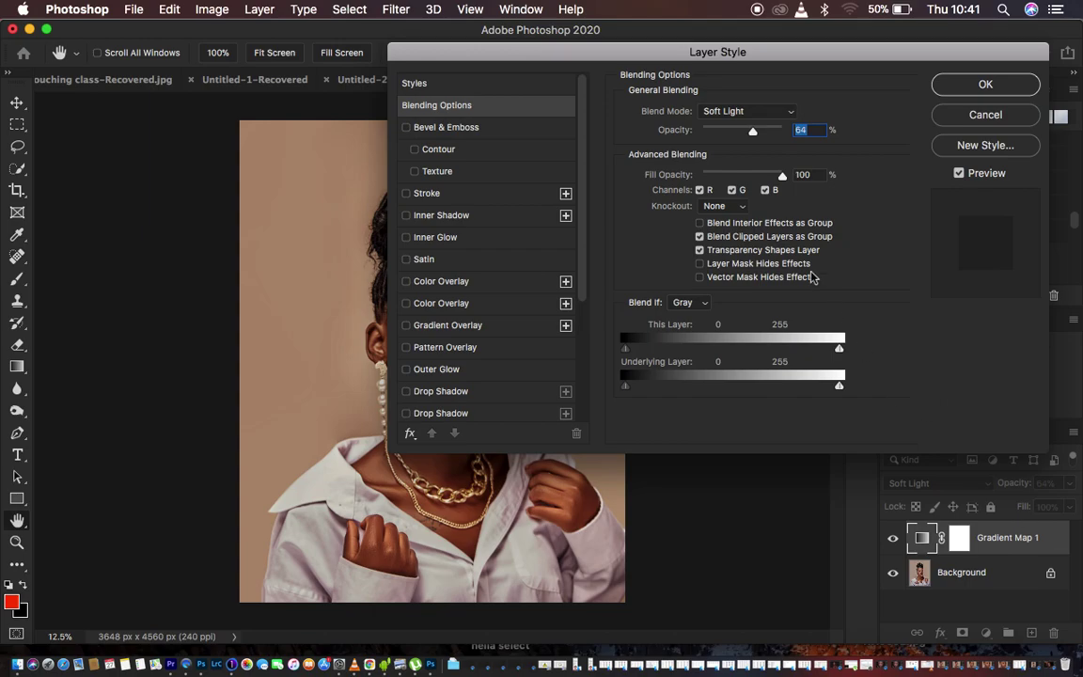
drag(764, 55, 889, 75)
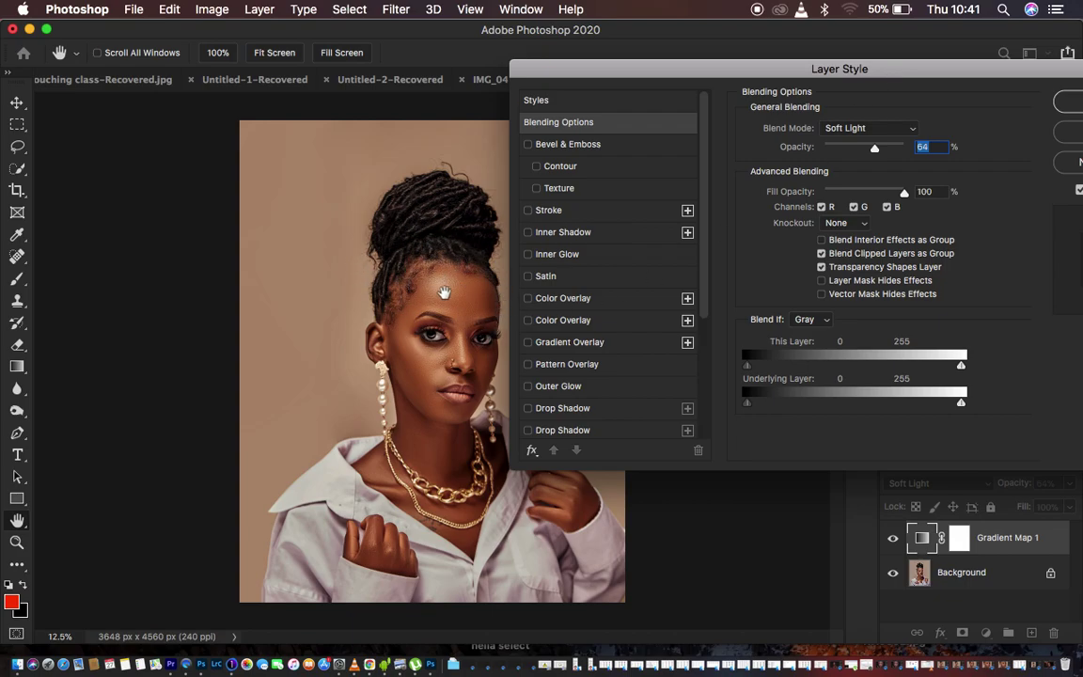
click(748, 407)
drag(748, 408, 807, 406)
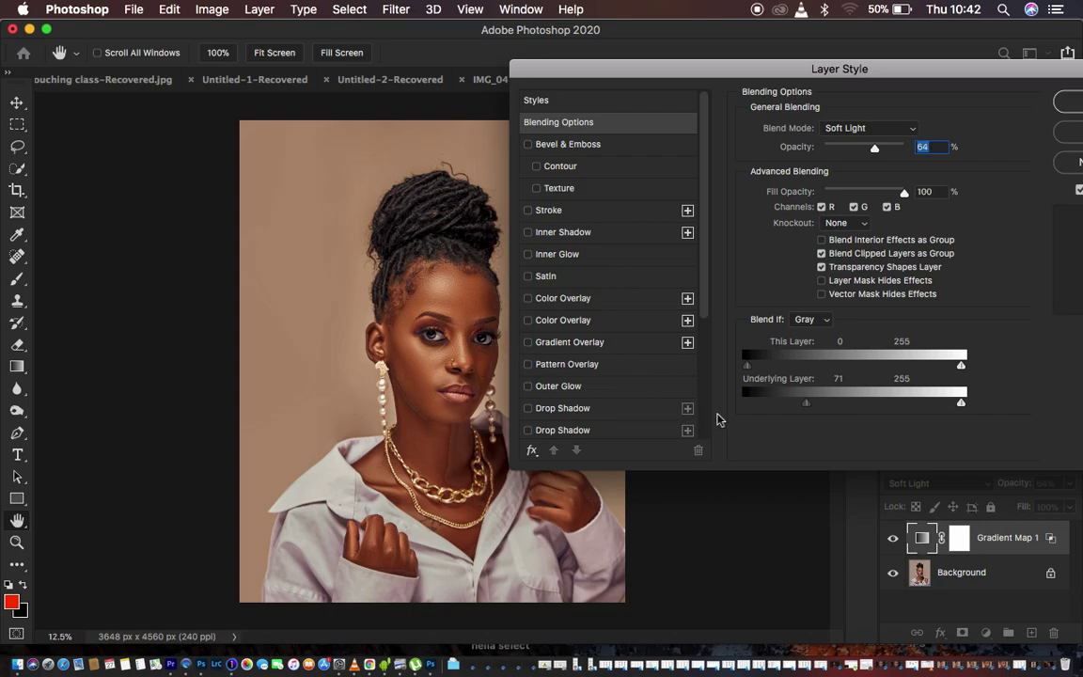
click(804, 406)
drag(806, 406, 840, 405)
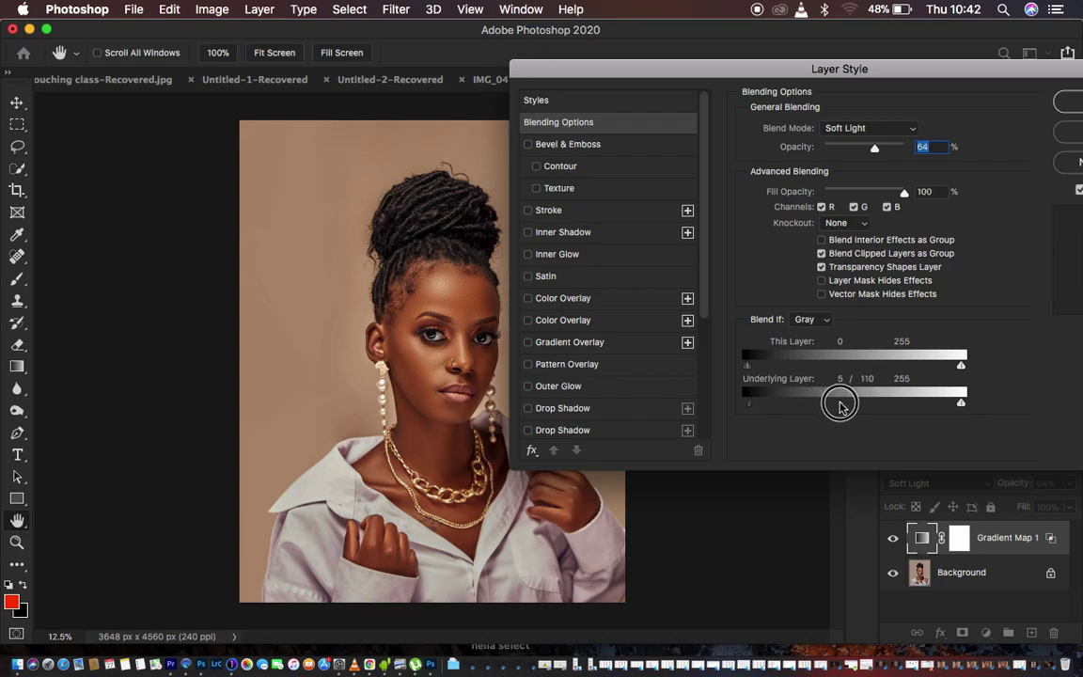
drag(839, 404, 840, 404)
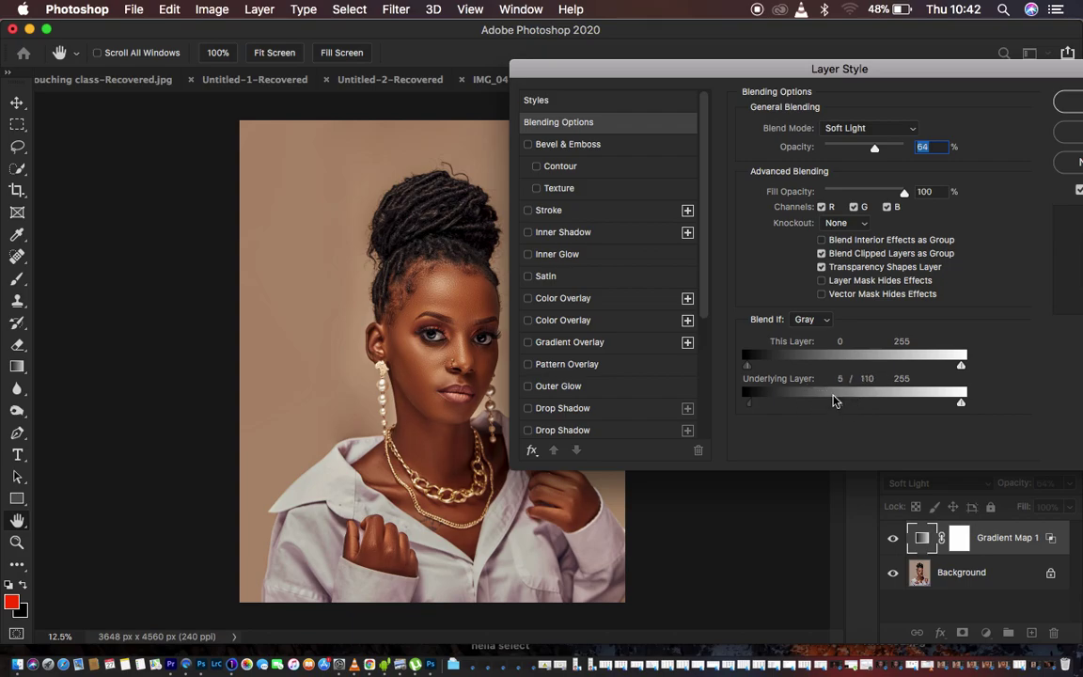
drag(922, 63, 891, 94)
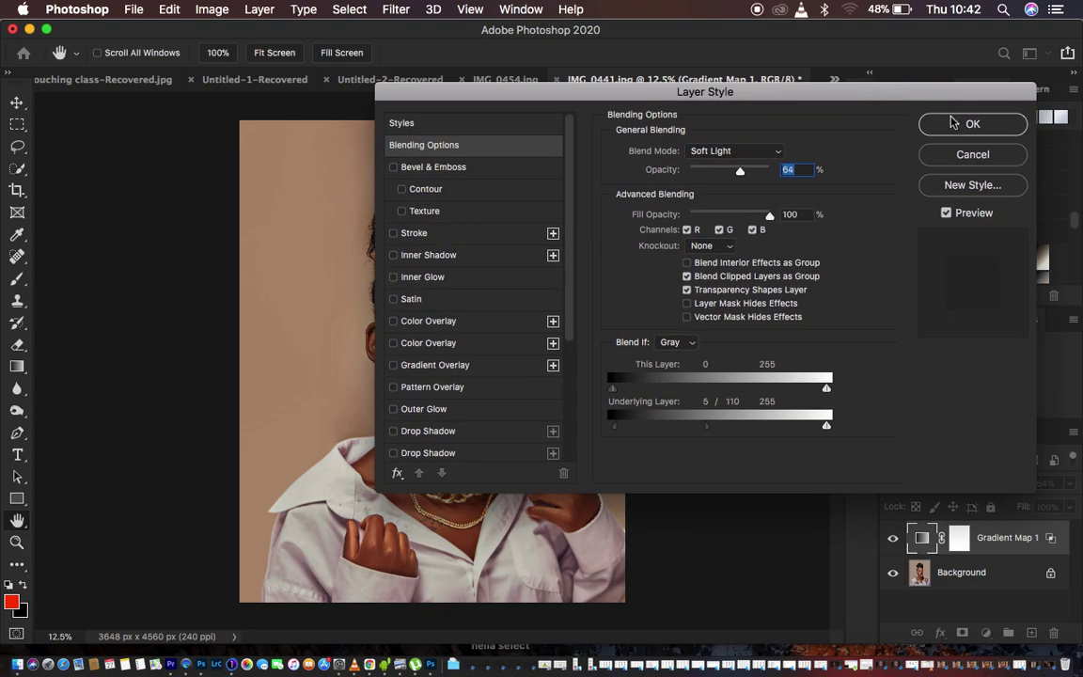
key(Return)
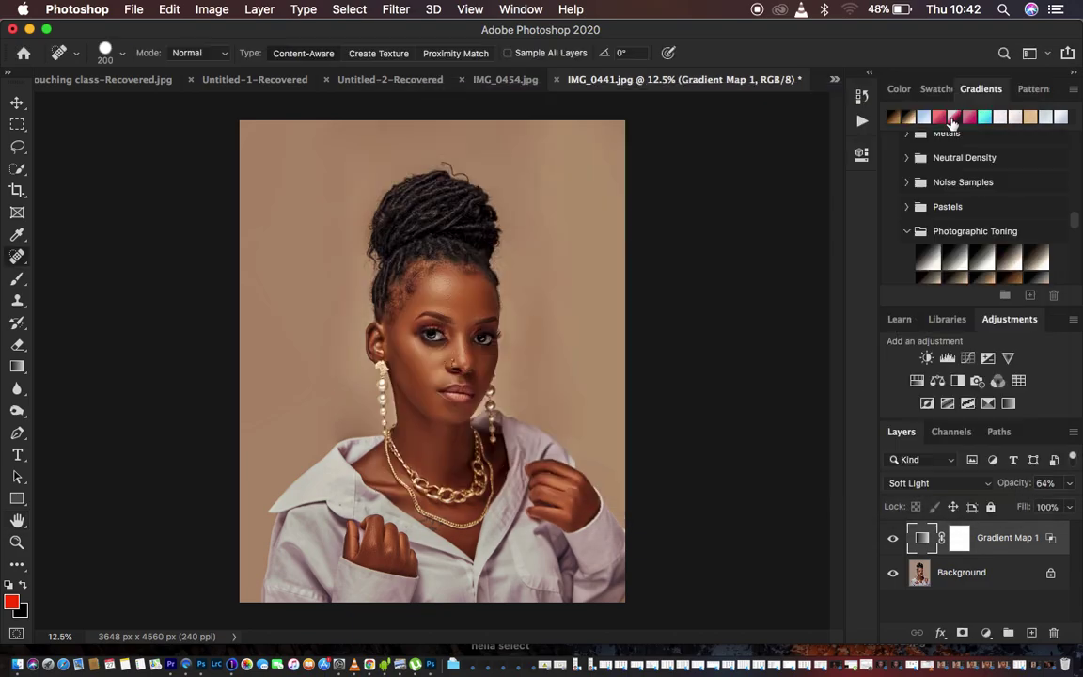
Reduce the Gradient Map layer's opacity slightly and compare the portrait with the layer hidden and shown
click(893, 539)
click(894, 542)
click(893, 541)
click(893, 542)
click(893, 541)
drag(1017, 486, 1007, 486)
click(893, 546)
click(893, 546)
click(893, 546)
click(893, 545)
click(893, 545)
click(893, 546)
click(893, 545)
click(893, 545)
Add a Color Balance adjustment layer and shift its Highlights slightly from magenta towards green
click(987, 635)
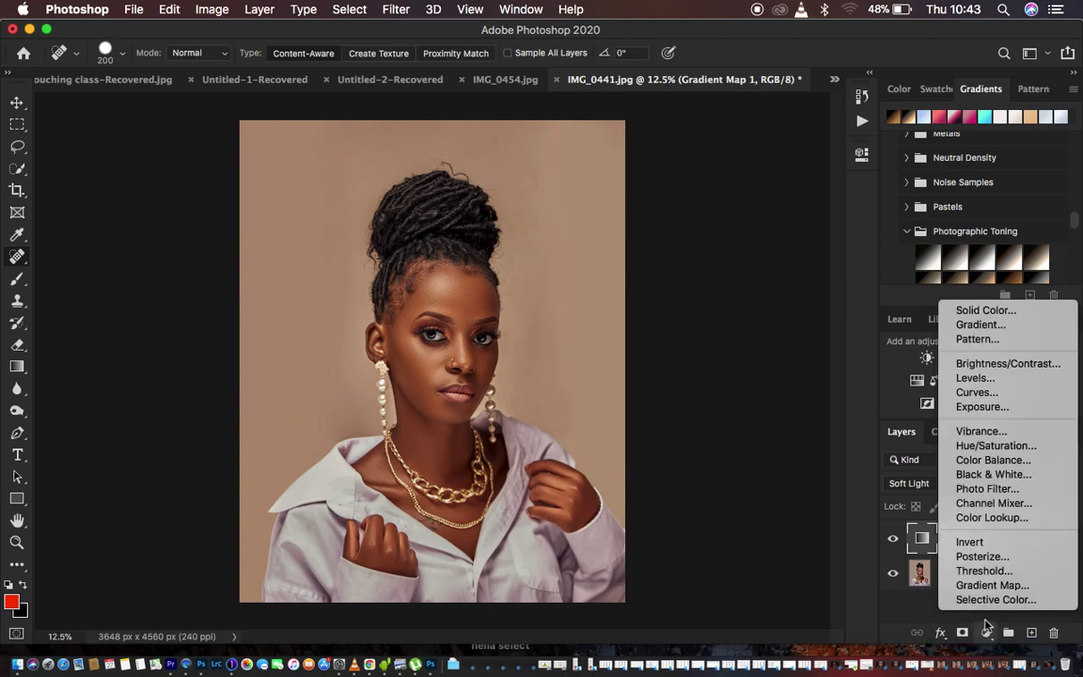
click(992, 459)
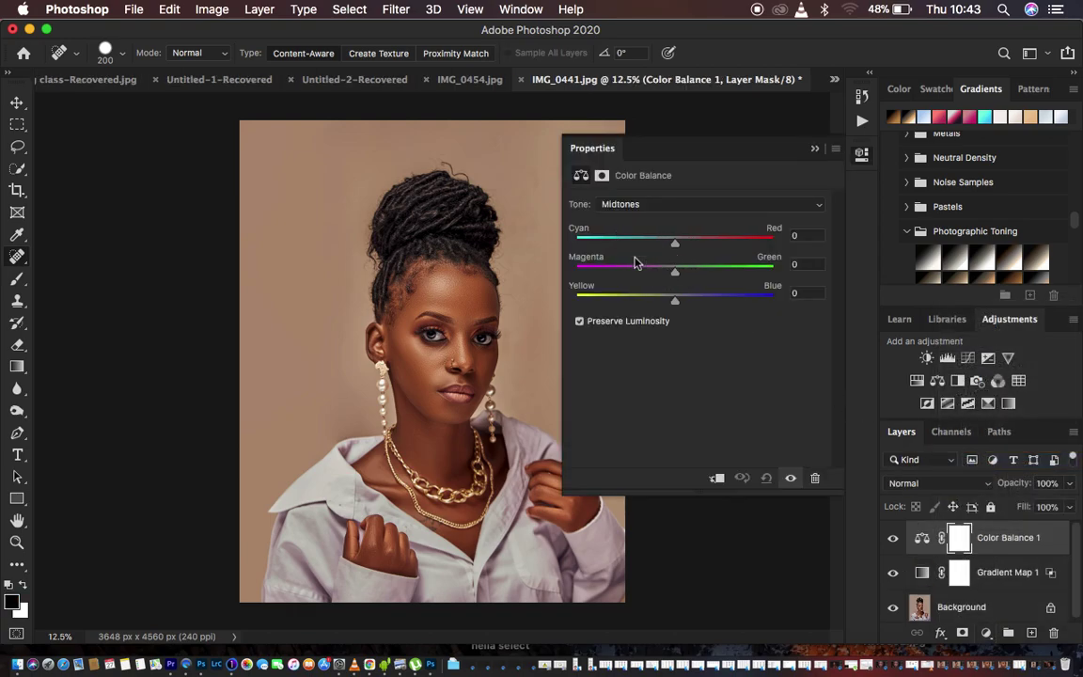
click(648, 205)
click(648, 217)
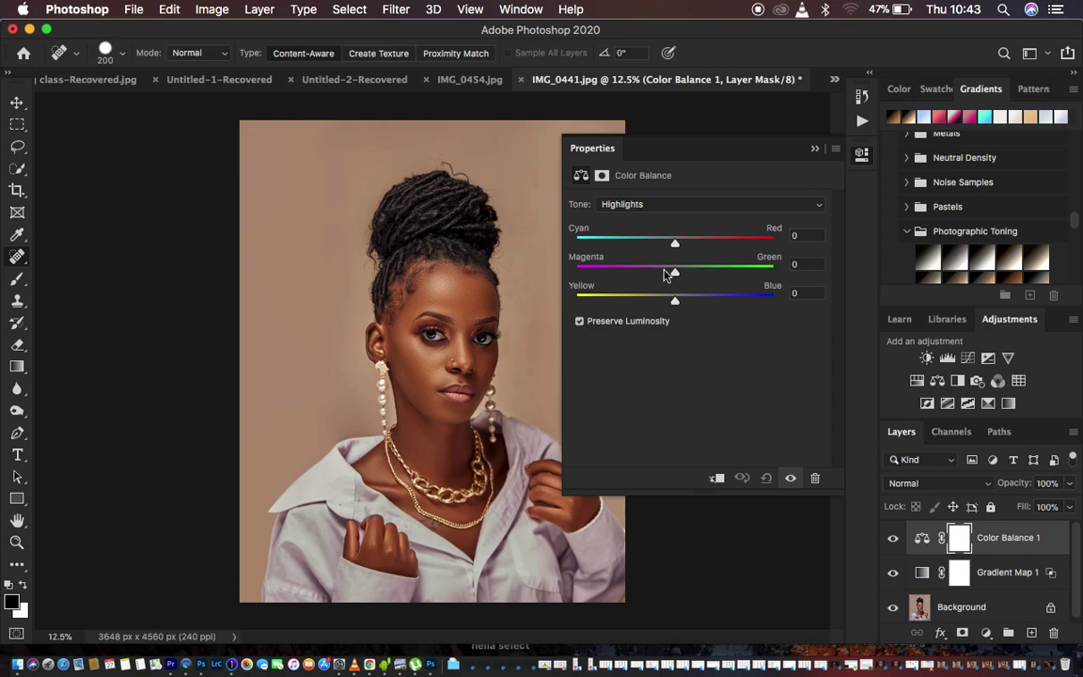
drag(676, 276, 684, 274)
click(815, 148)
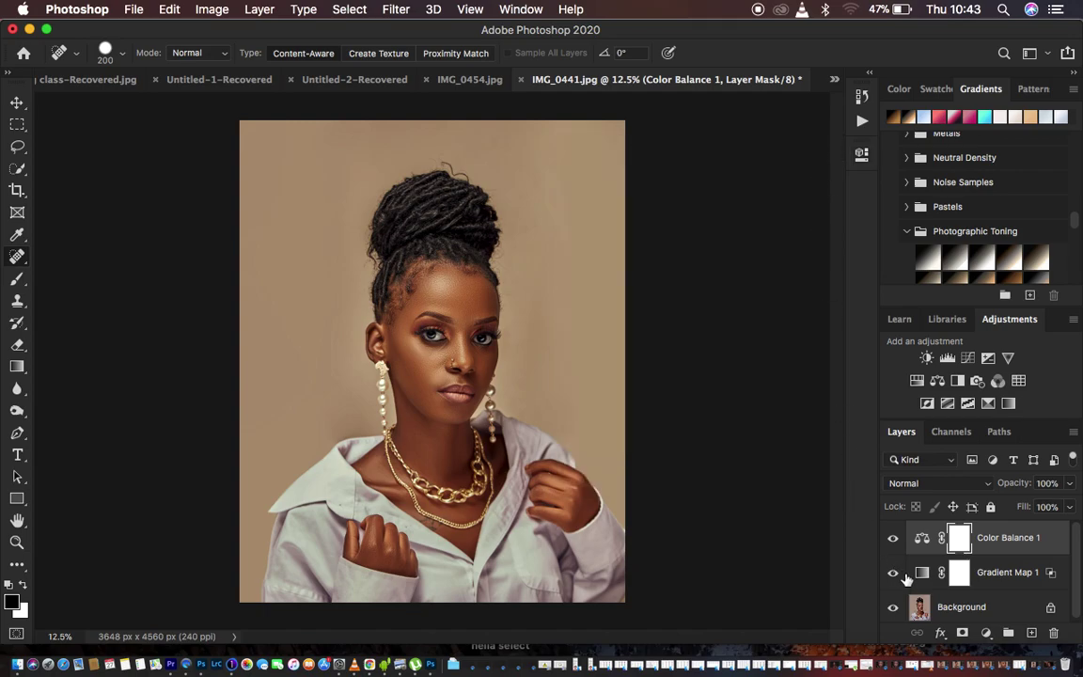
Switch the Color Balance layer off and on repeatedly to check its effect on the portrait
click(893, 539)
click(893, 540)
click(893, 539)
click(894, 540)
click(894, 539)
click(894, 541)
click(893, 540)
Add a Selective Color adjustment layer and set Black to +3% for the Blacks, in Relative mode
click(986, 633)
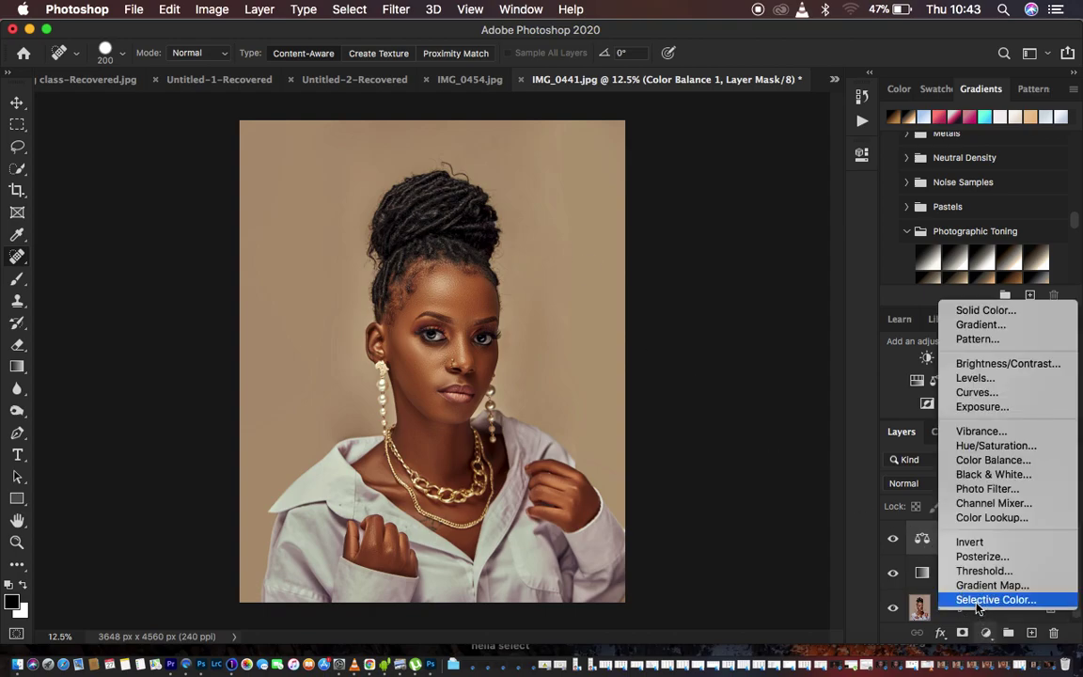
click(977, 602)
drag(697, 360, 700, 358)
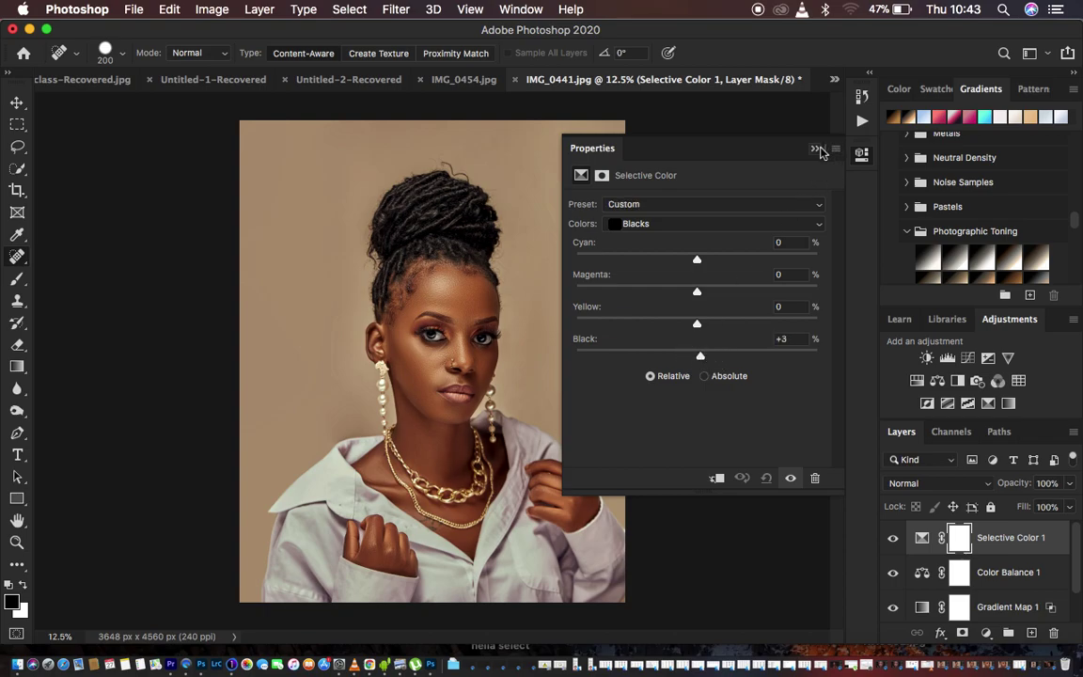
click(690, 225)
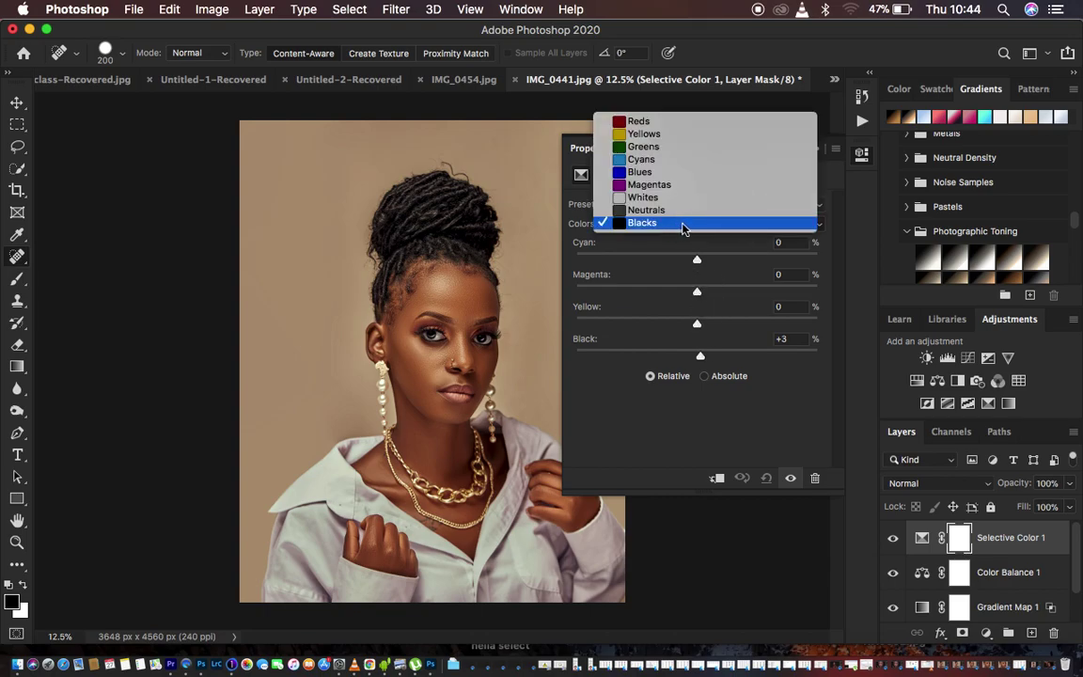
click(671, 225)
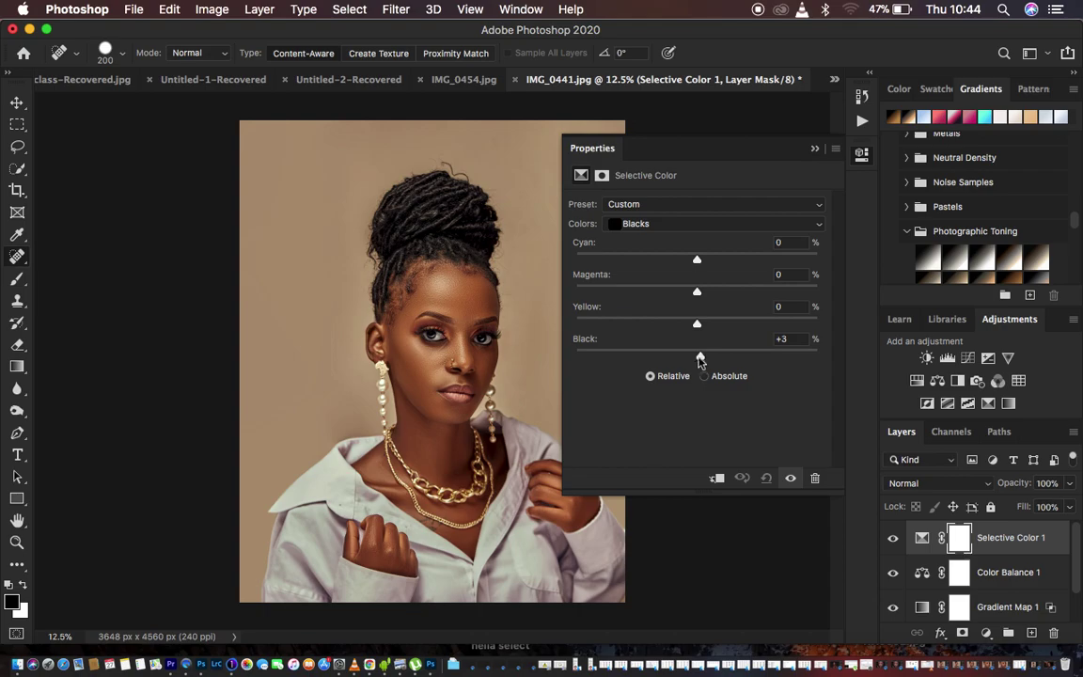
click(814, 149)
Compare the original portrait with the toned result by isolating the Background layer and restoring all adjustment layers repeatedly
scroll(980, 582, down, 1)
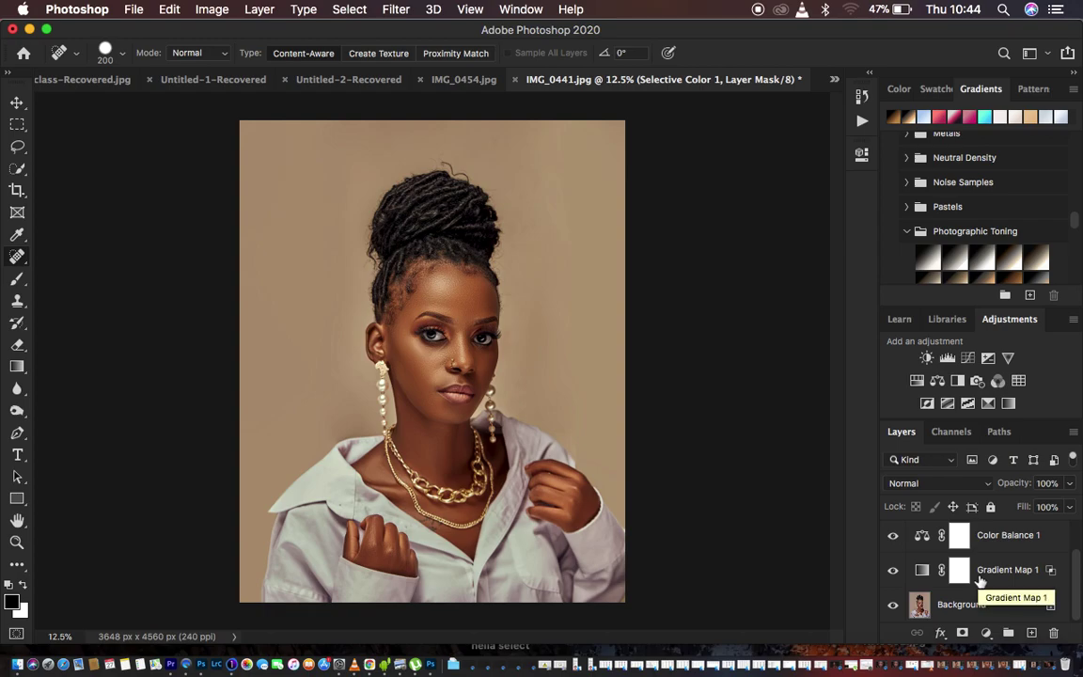
alt+click(893, 610)
alt+click(893, 611)
alt+click(893, 610)
alt+click(893, 610)
alt+click(893, 610)
alt+click(893, 611)
alt+click(893, 610)
alt+click(893, 610)
alt+click(894, 610)
alt+click(893, 610)
alt+click(893, 610)
alt+click(893, 610)
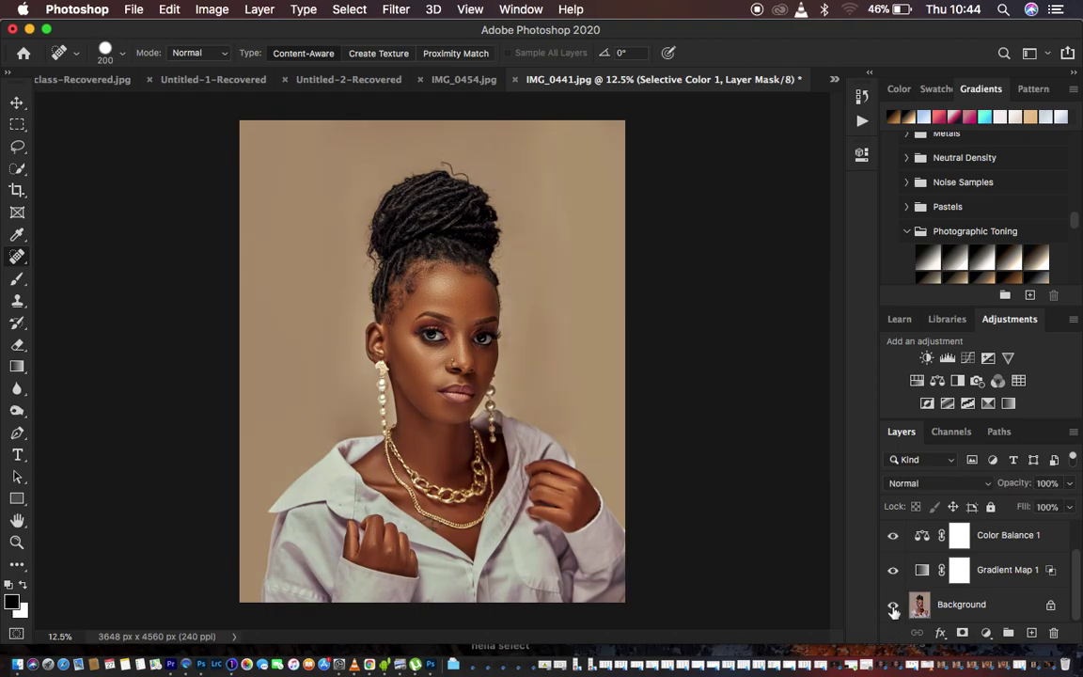